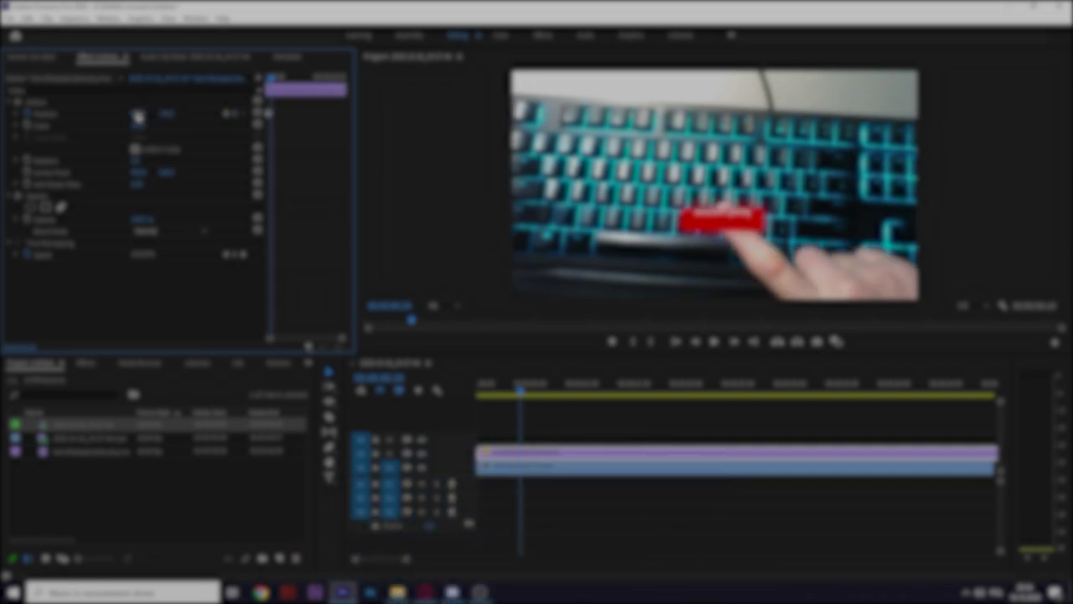
Shift the subscribe graphic right and up onto the finger, then play to check its motion
{"action": "left_click_drag", "start_coordinate": [147, 113], "coordinate": [173, 111]}
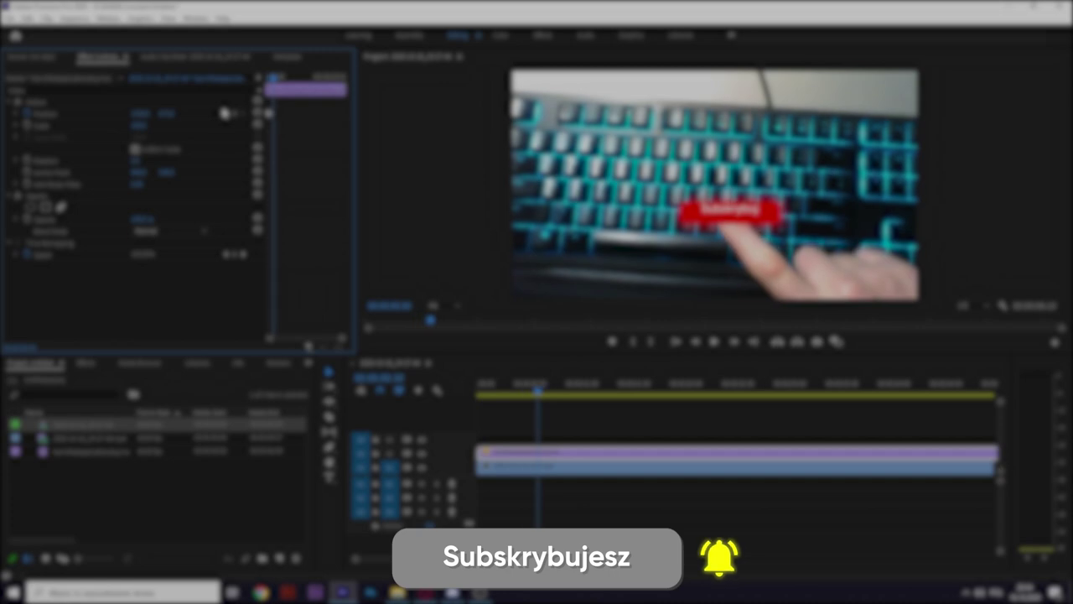
{"action": "left_click_drag", "start_coordinate": [225, 113], "coordinate": [227, 113]}
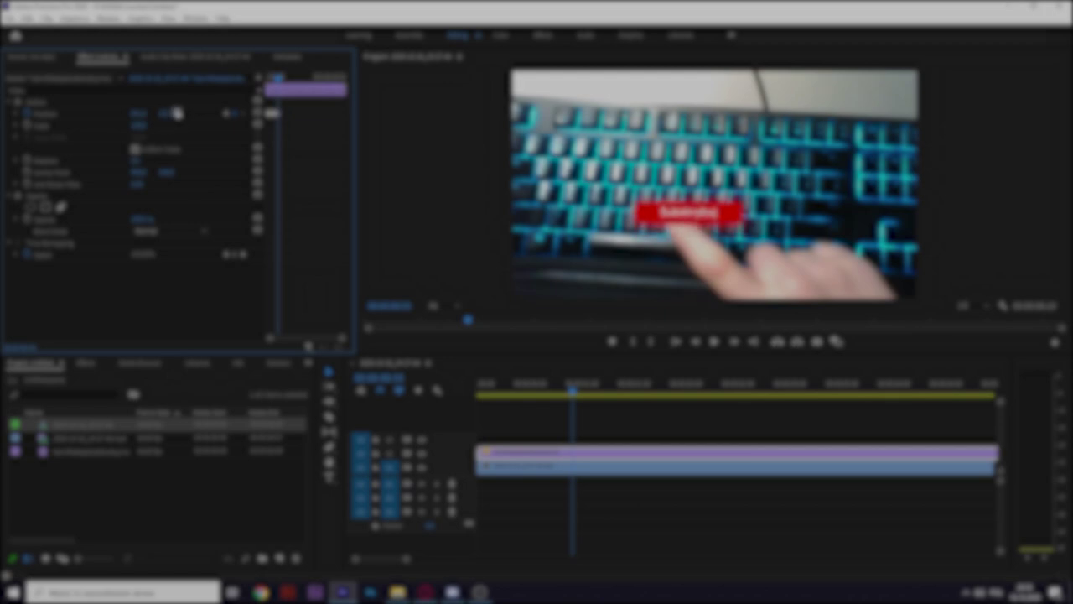
{"action": "left_click_drag", "start_coordinate": [687, 214], "coordinate": [708, 189]}
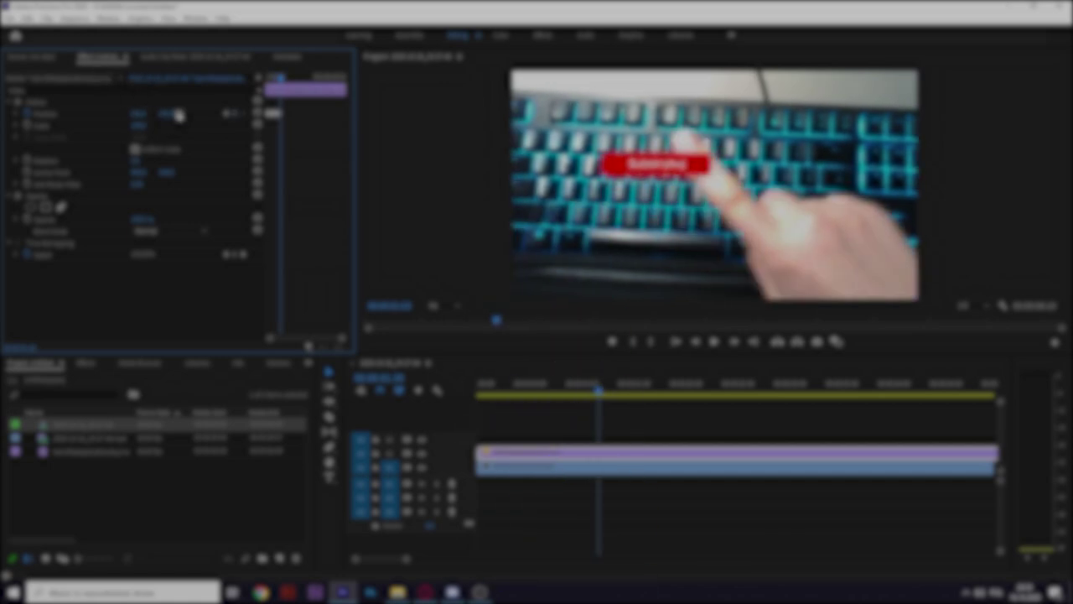
{"action": "mouse_move", "coordinate": [167, 114]}
{"action": "left_mouse_down"}
{"action": "mouse_move", "coordinate": [151, 114]}
{"action": "mouse_move", "coordinate": [178, 114]}
{"action": "left_mouse_up"}
{"action": "key", "text": "space"}
{"action": "key", "text": "space"}
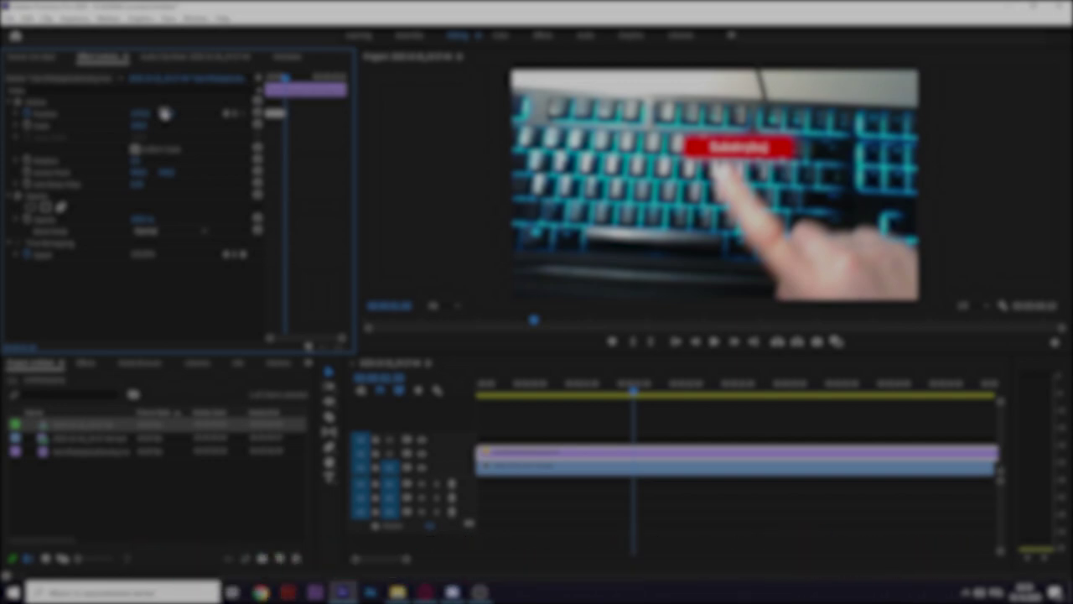
Readjust the graphic down, left and up at later moments, then resume playback to review the tracking
{"action": "mouse_move", "coordinate": [166, 114]}
{"action": "left_mouse_down"}
{"action": "mouse_move", "coordinate": [185, 119]}
{"action": "mouse_move", "coordinate": [171, 114]}
{"action": "left_mouse_up"}
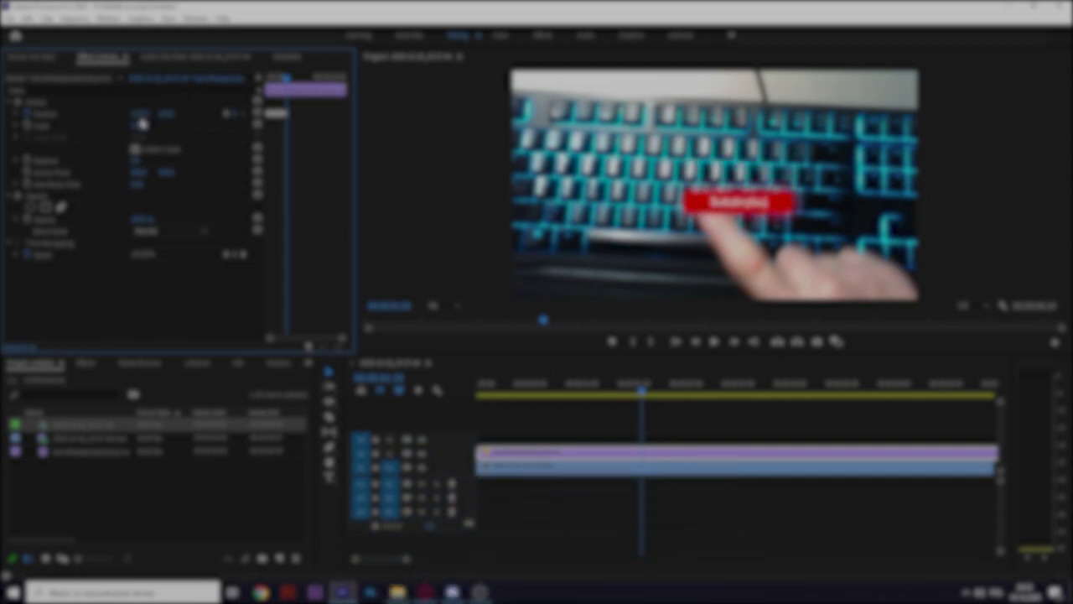
{"action": "left_click_drag", "start_coordinate": [137, 116], "coordinate": [126, 116]}
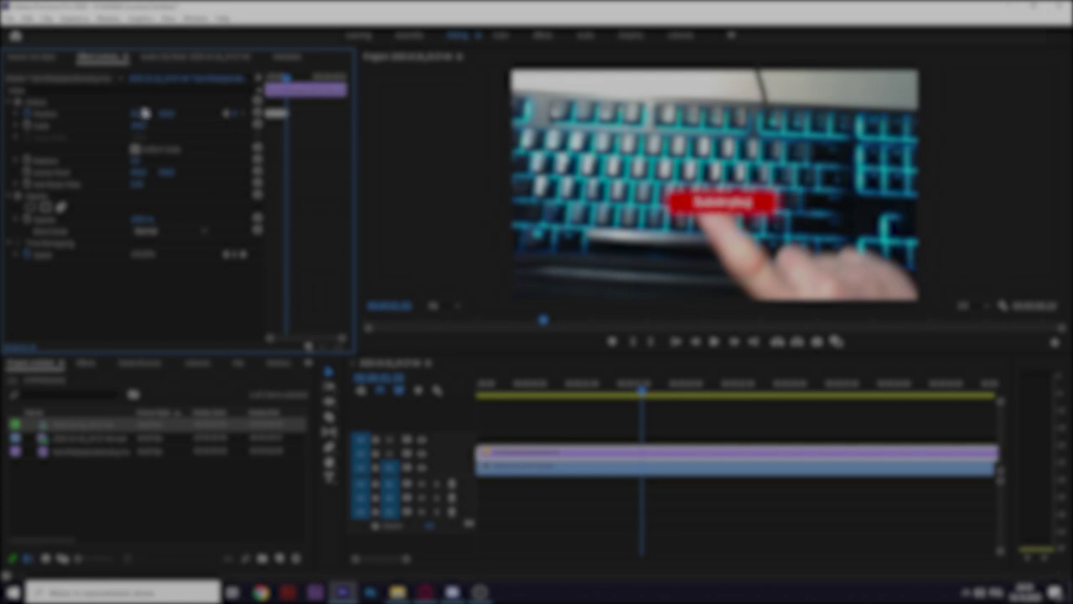
{"action": "mouse_move", "coordinate": [156, 114]}
{"action": "left_mouse_down"}
{"action": "mouse_move", "coordinate": [167, 114]}
{"action": "mouse_move", "coordinate": [134, 115]}
{"action": "mouse_move", "coordinate": [165, 114]}
{"action": "left_mouse_up"}
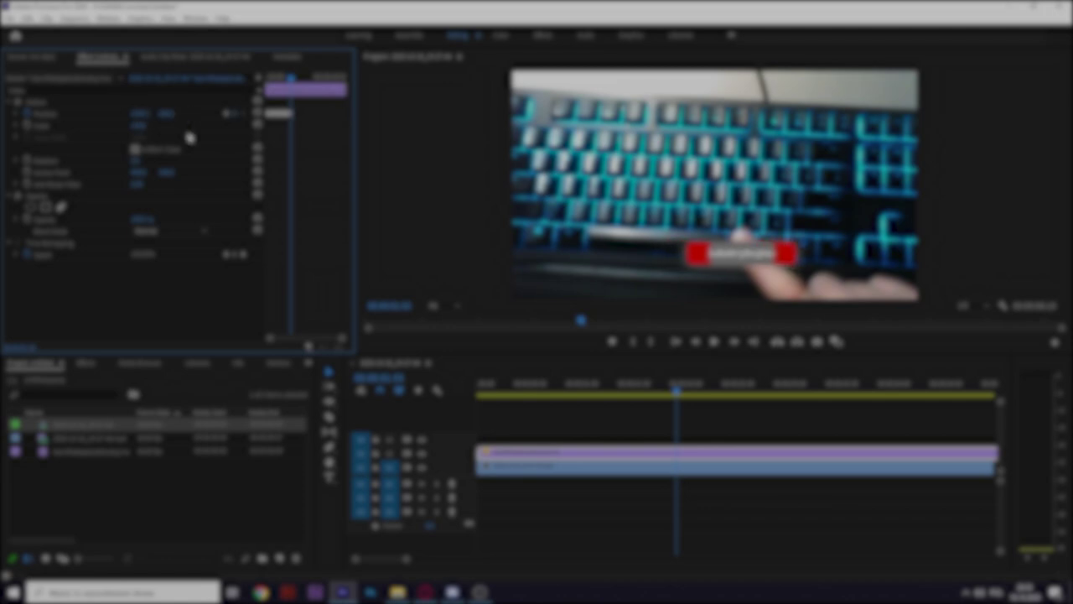
{"action": "mouse_move", "coordinate": [172, 113]}
{"action": "left_mouse_down"}
{"action": "mouse_move", "coordinate": [186, 118]}
{"action": "mouse_move", "coordinate": [163, 115]}
{"action": "left_mouse_up"}
{"action": "key", "text": "space"}
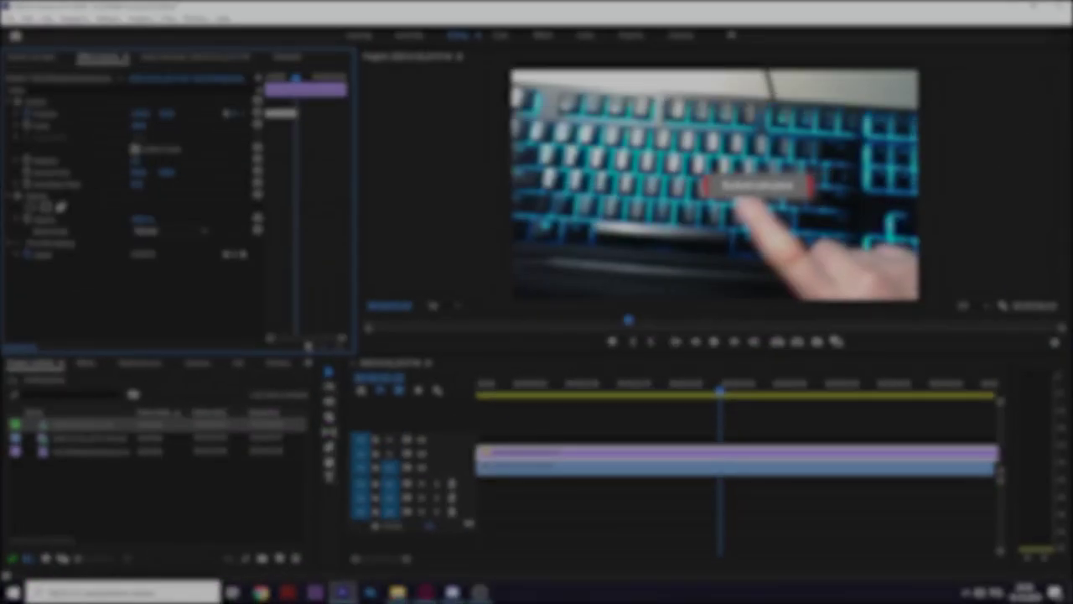
Nudge the subscribe label down-left, dismiss the stray menu, and play the overlay back
{"action": "left_click_drag", "start_coordinate": [172, 114], "coordinate": [171, 115]}
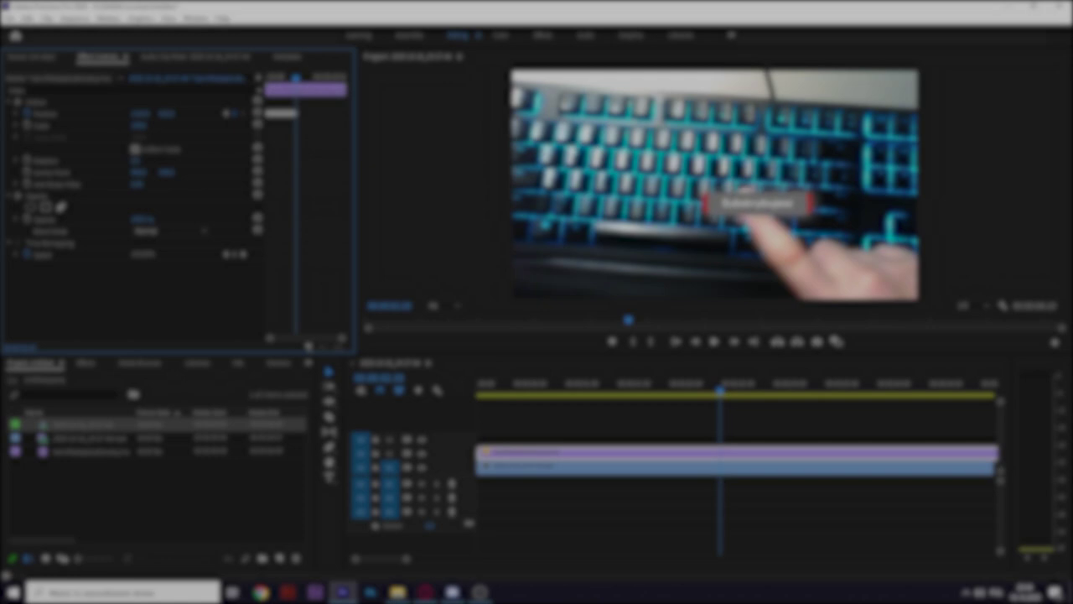
{"action": "scroll", "coordinate": [698, 496], "scroll_direction": "down", "scroll_amount": 2}
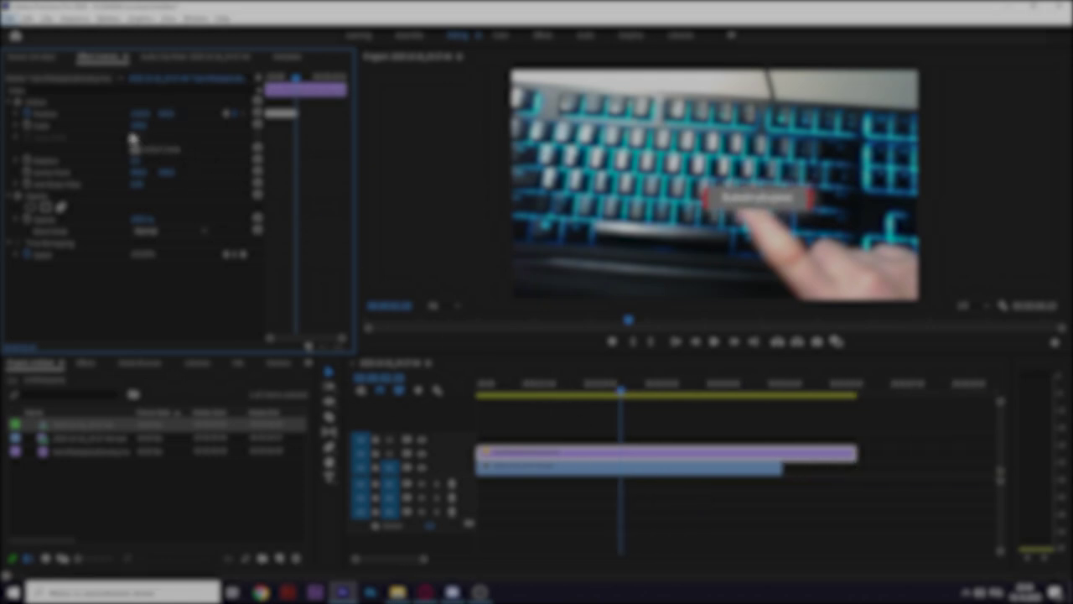
{"action": "key", "text": "alt+space"}
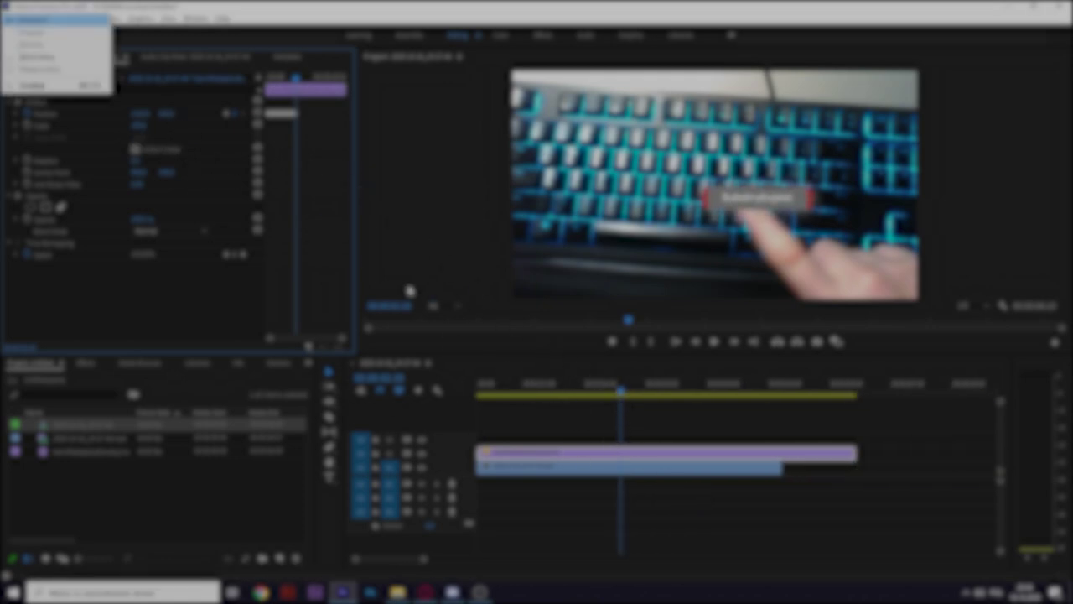
{"action": "key", "text": "Escape"}
{"action": "key", "text": "space"}
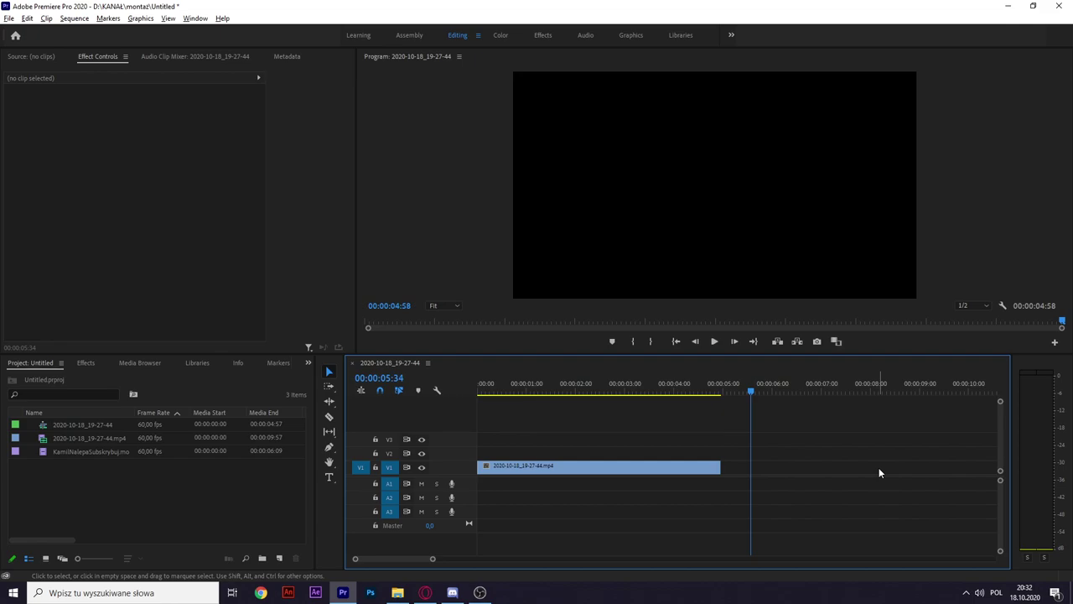
Play the keyboard footage from the start and scrub to find the key press
{"action": "left_click", "coordinate": [146, 510]}
{"action": "left_click_drag", "start_coordinate": [594, 385], "coordinate": [442, 375]}
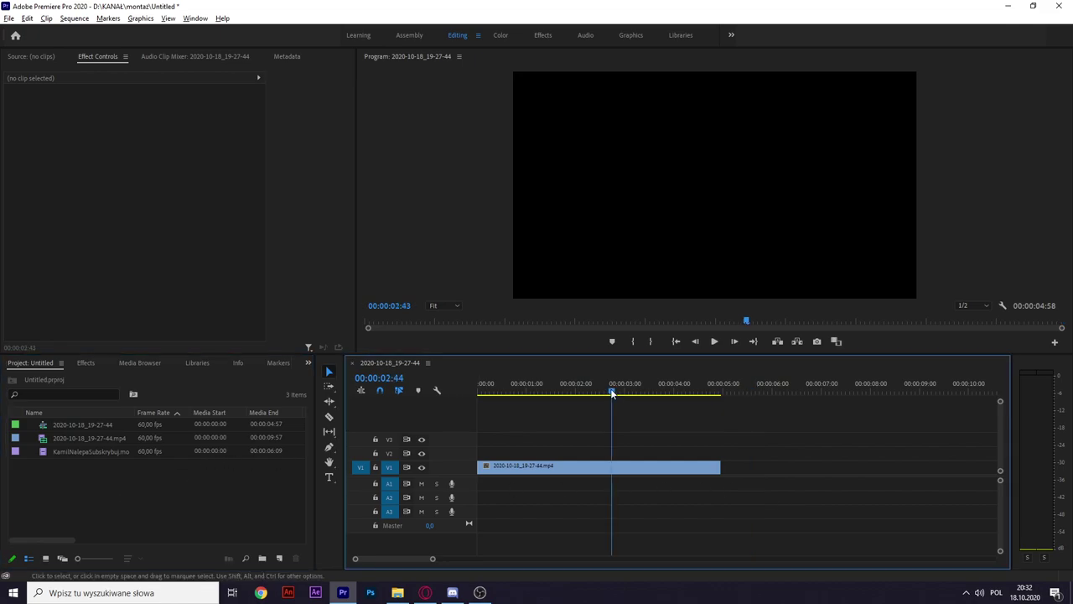
{"action": "key", "text": "space"}
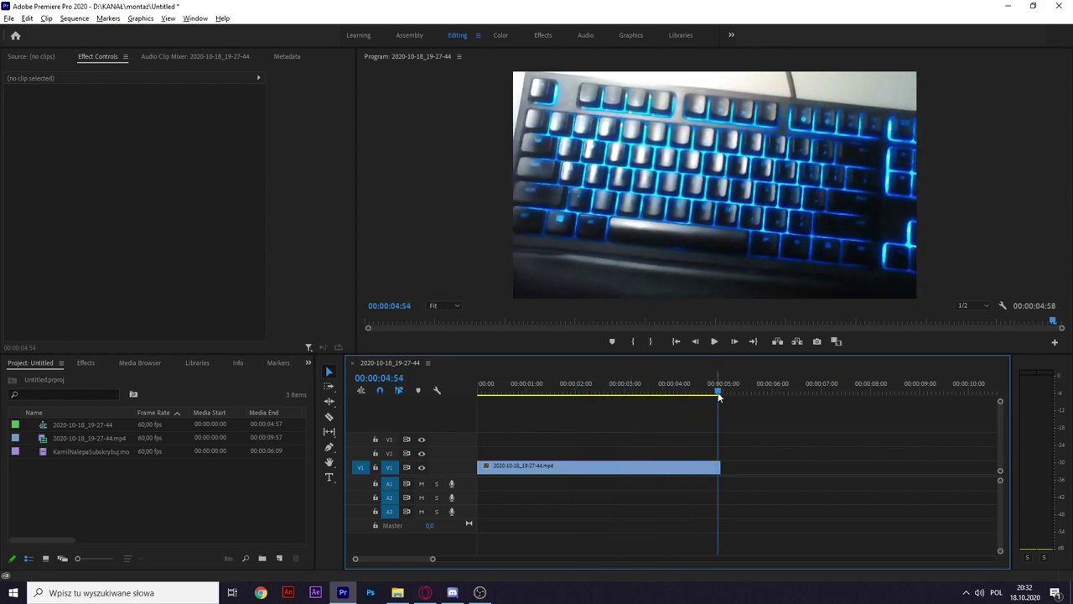
{"action": "mouse_move", "coordinate": [718, 397]}
{"action": "left_mouse_down"}
{"action": "mouse_move", "coordinate": [715, 385]}
{"action": "mouse_move", "coordinate": [666, 388]}
{"action": "left_mouse_up"}
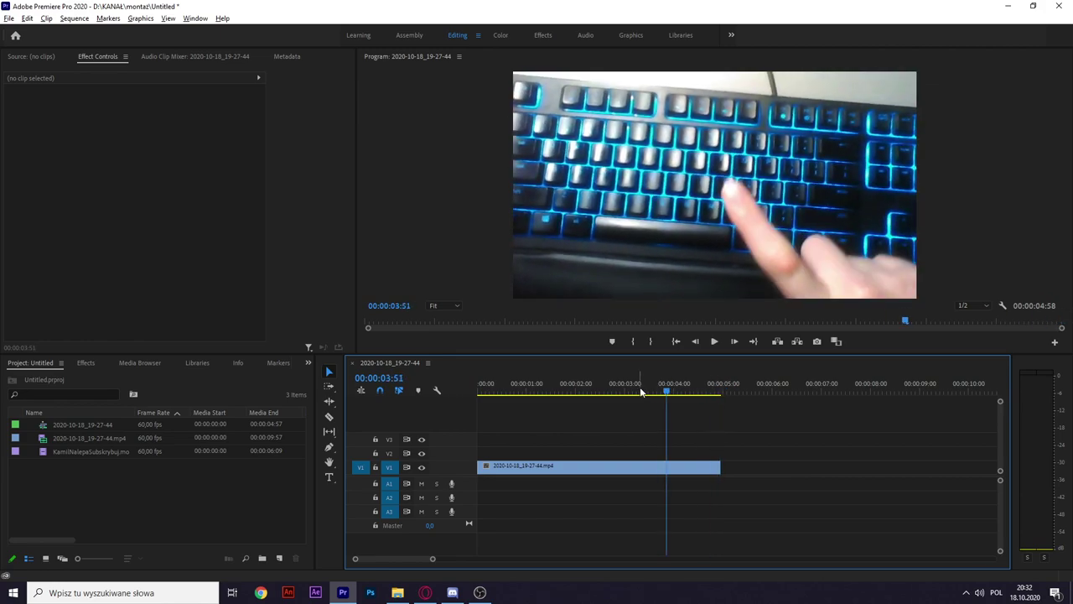
Drop the KamilNalepaSubskrybuj.mov clip on track V2, undo the cut, and fit the sequence from the start
{"action": "left_click", "coordinate": [142, 521]}
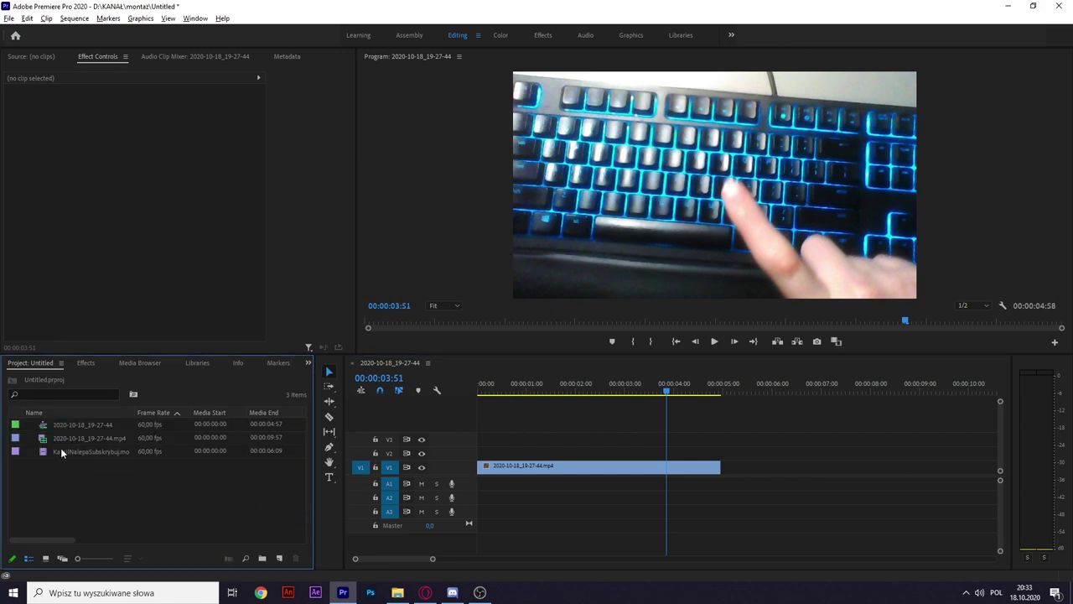
{"action": "left_click_drag", "start_coordinate": [59, 451], "coordinate": [482, 460]}
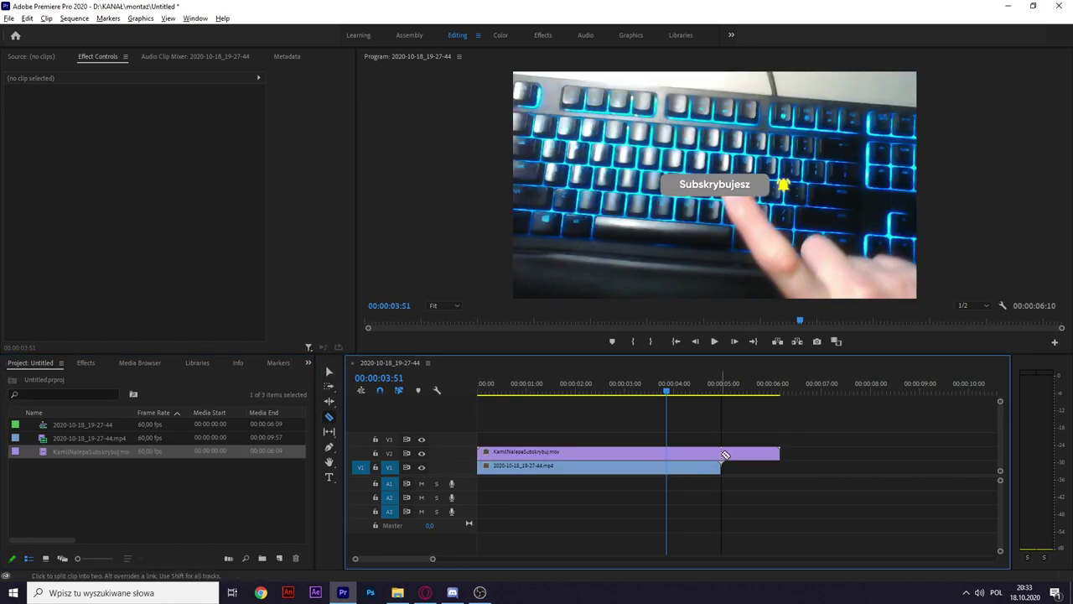
{"action": "left_click_drag", "start_coordinate": [779, 453], "coordinate": [719, 454]}
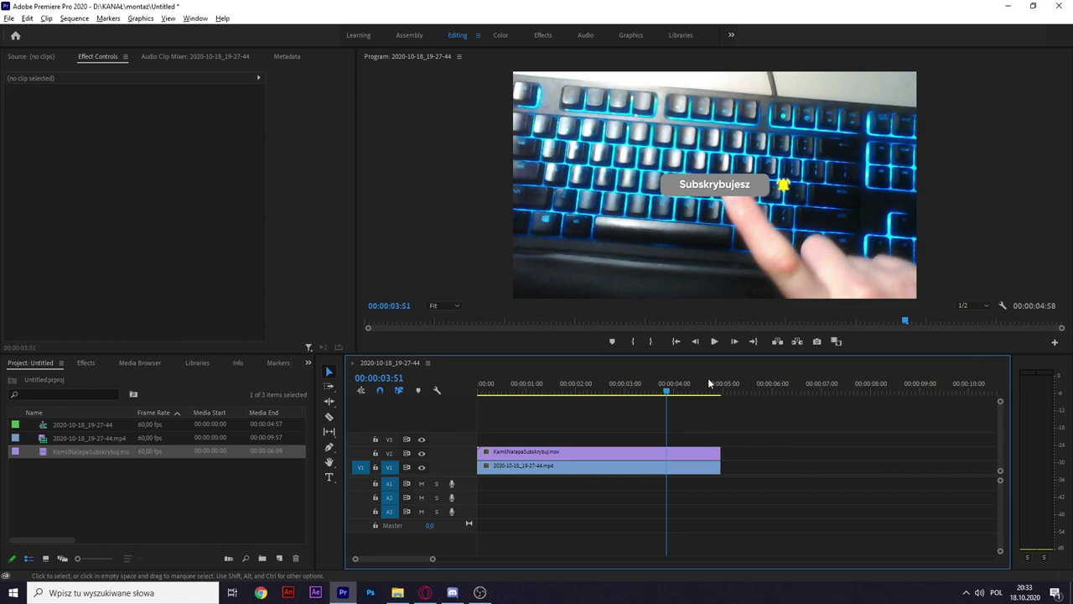
{"action": "key", "text": "ctrl+z"}
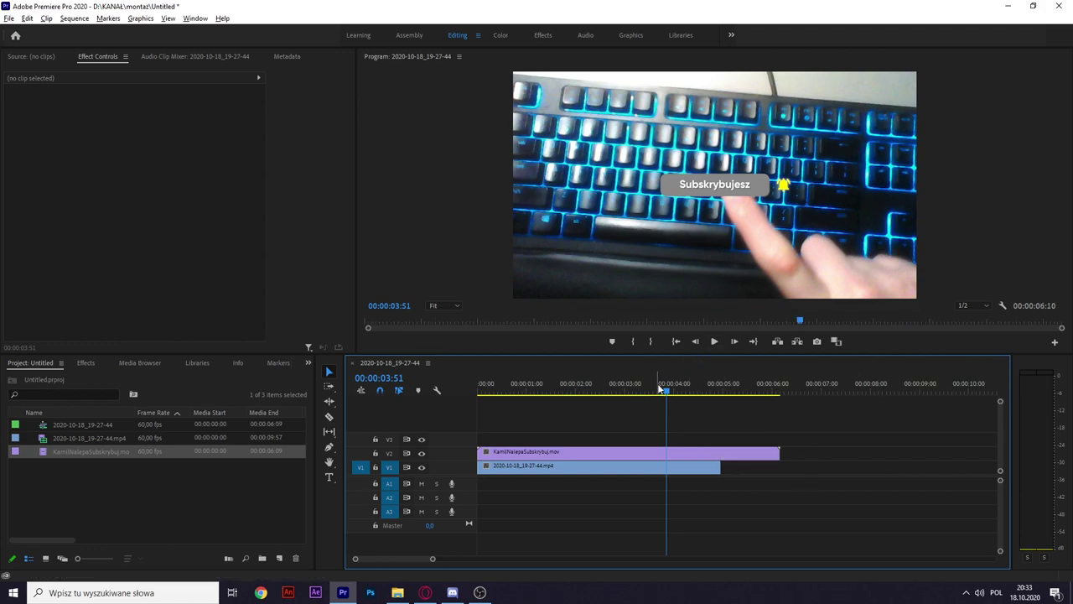
{"action": "key", "text": "Home"}
{"action": "key", "text": "="}
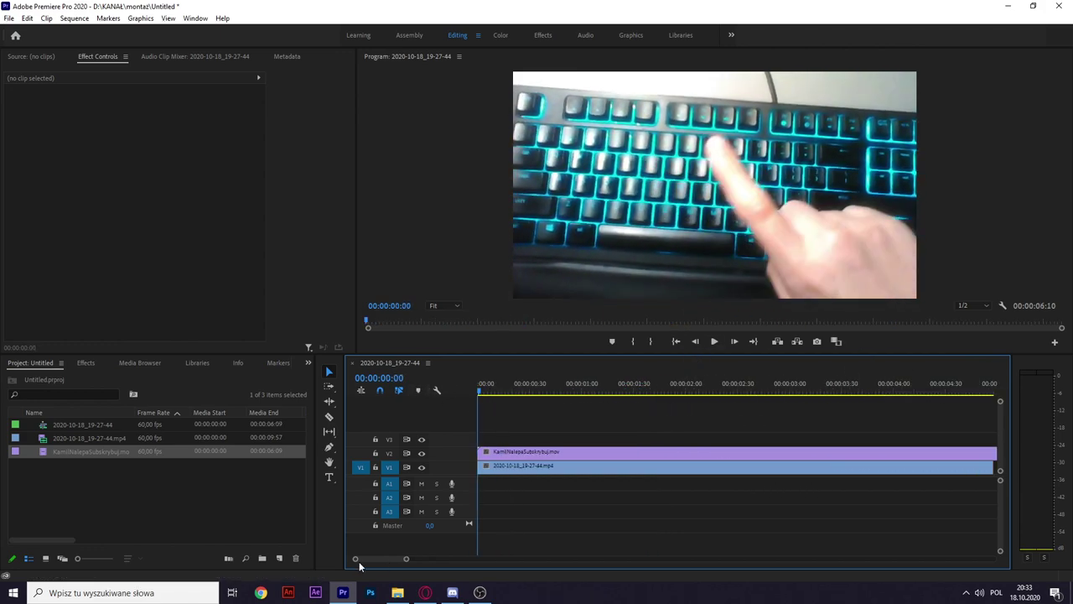
{"action": "key", "text": "Right"}
{"action": "key", "text": "Right"}
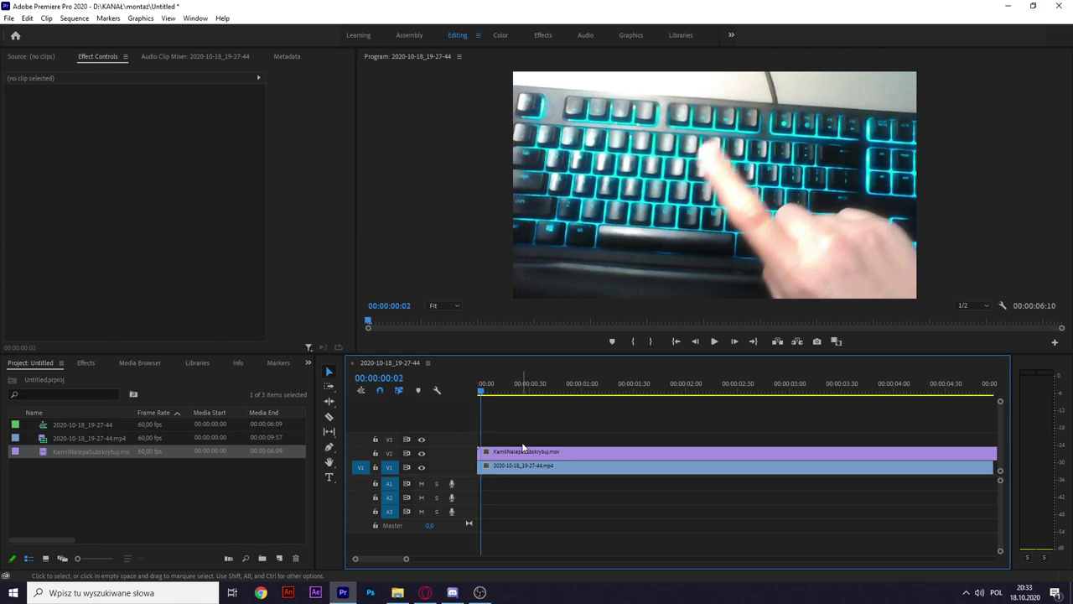
Select the Subskrybuj overlay clip and move the playhead back to the first frames
{"action": "left_click", "coordinate": [293, 529]}
{"action": "left_click", "coordinate": [526, 505]}
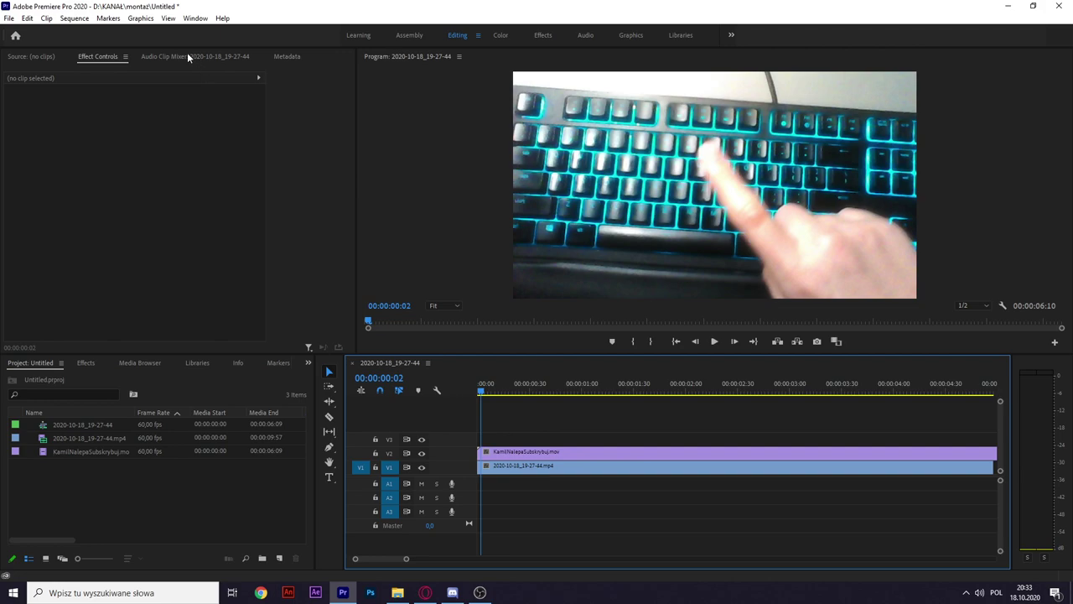
{"action": "left_click", "coordinate": [617, 453]}
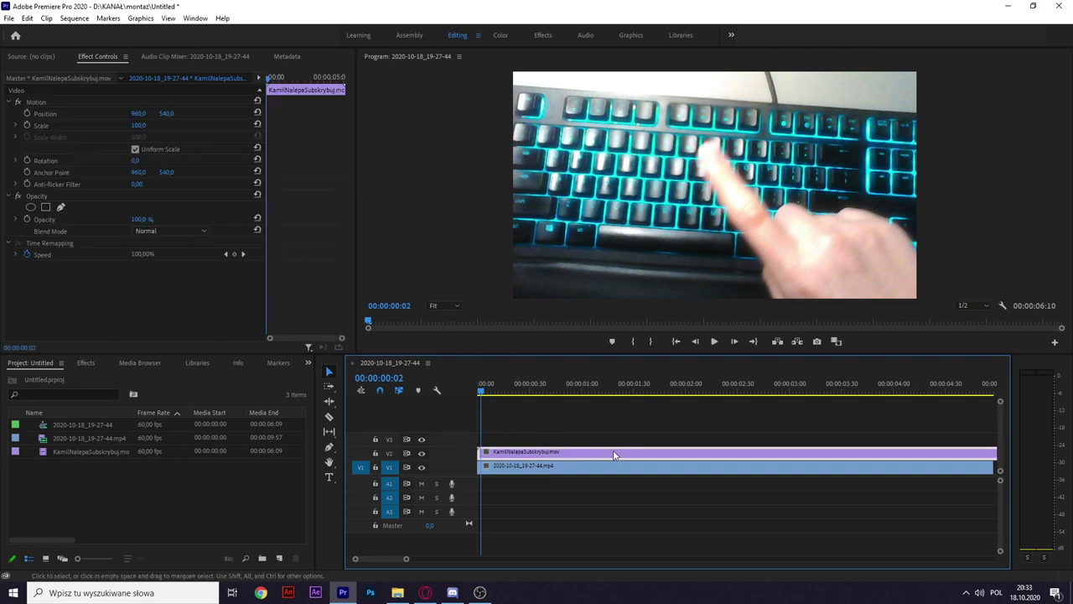
{"action": "left_click", "coordinate": [266, 78]}
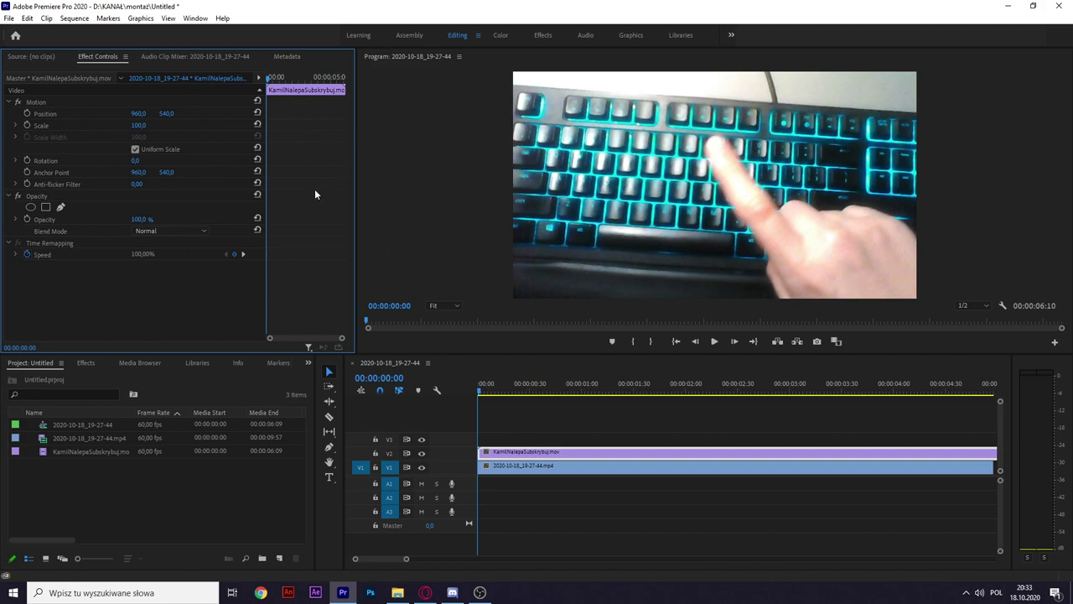
{"action": "key", "text": "shift+Right"}
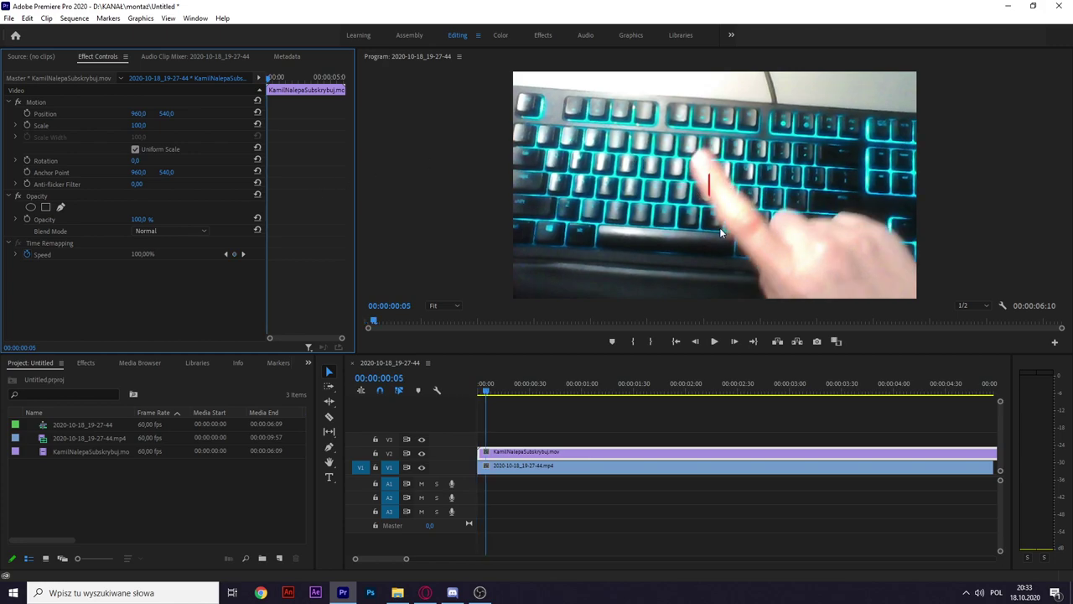
{"action": "left_click_drag", "start_coordinate": [549, 387], "coordinate": [459, 389]}
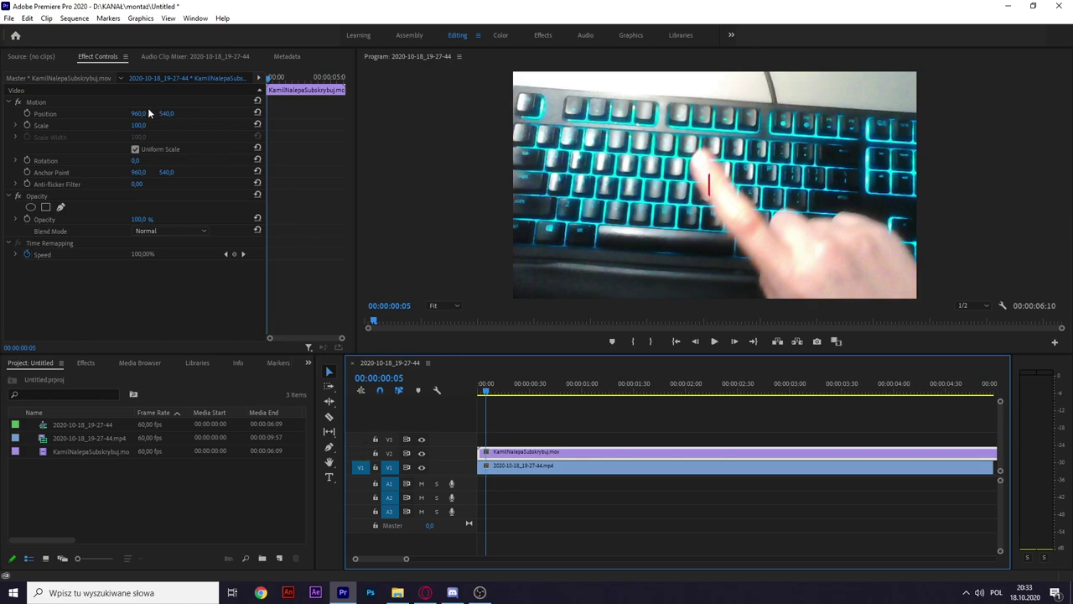
Set the overlay's Motion Position to 975,0 / 408,0 so it sits near the finger
{"action": "left_click_drag", "start_coordinate": [162, 119], "coordinate": [227, 118]}
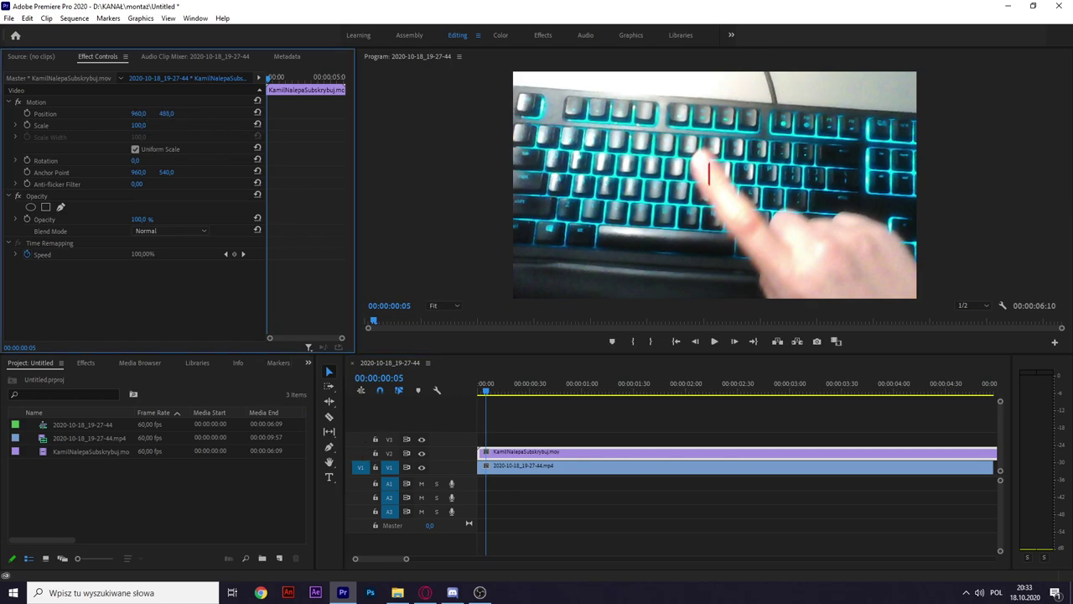
{"action": "left_click_drag", "start_coordinate": [142, 113], "coordinate": [221, 118]}
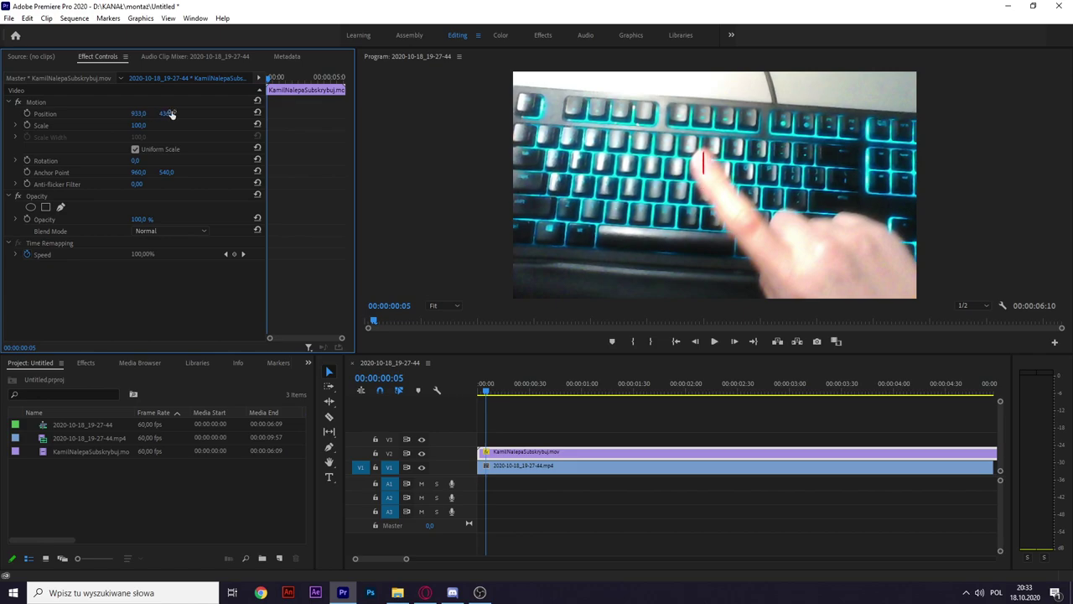
{"action": "left_click", "coordinate": [453, 389]}
{"action": "key", "text": "Home"}
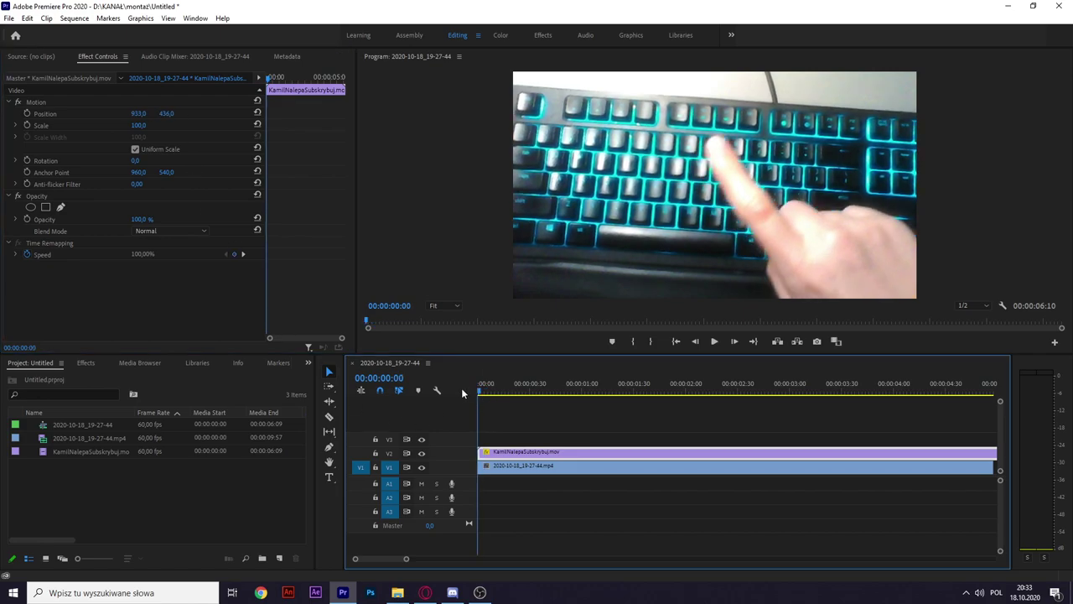
{"action": "key", "text": "Right"}
{"action": "key", "text": "Right"}
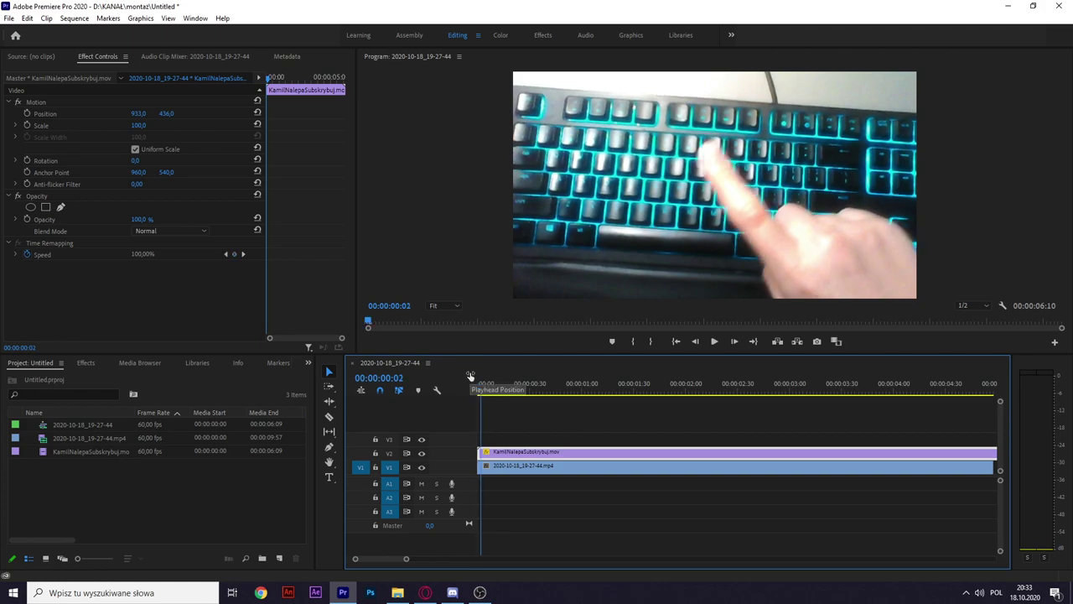
{"action": "left_click_drag", "start_coordinate": [167, 115], "coordinate": [130, 115]}
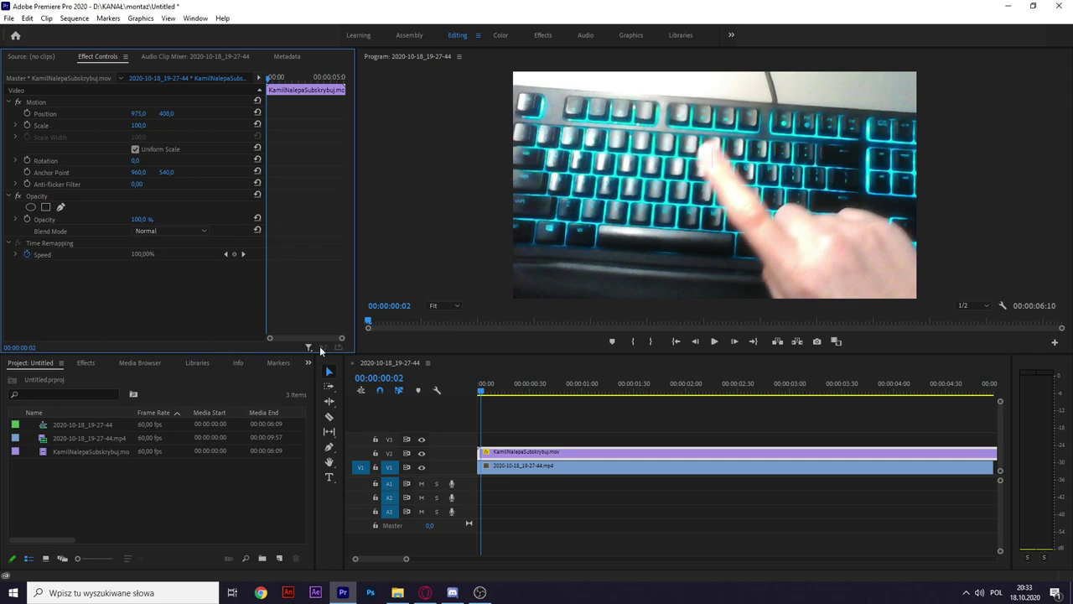
{"action": "left_click_drag", "start_coordinate": [496, 396], "coordinate": [438, 384]}
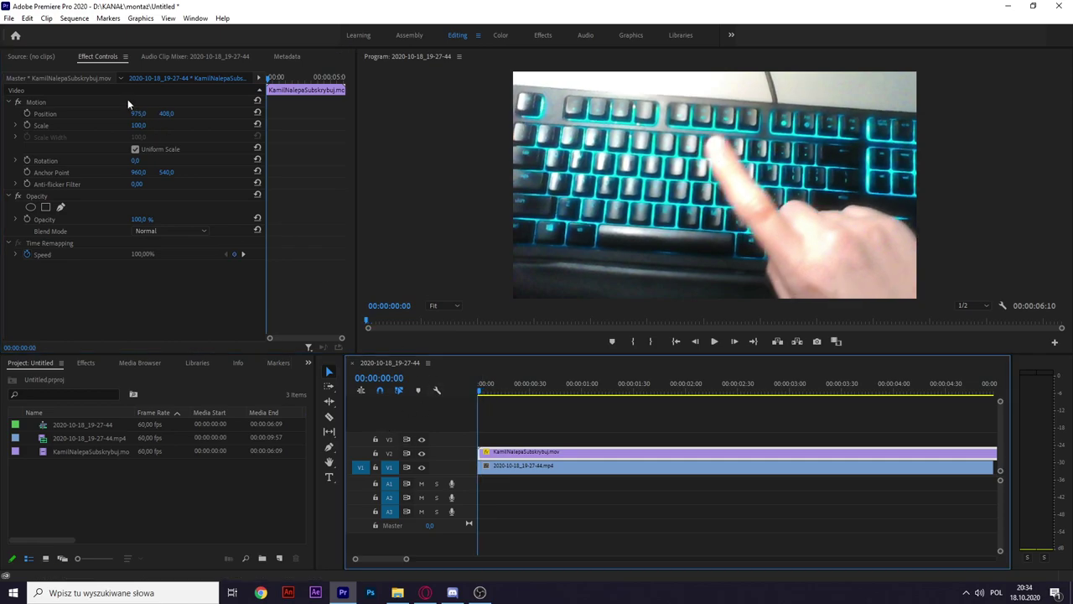
Play and scrub the sequence to preview the overlay, then return to the first frame
{"action": "key", "text": "space"}
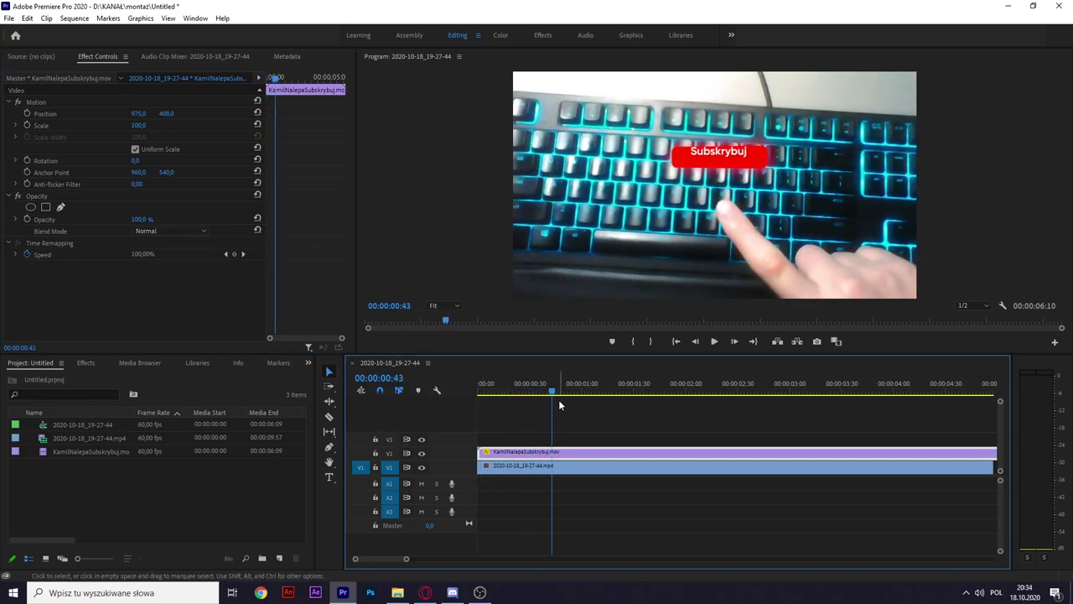
{"action": "left_click_drag", "start_coordinate": [558, 392], "coordinate": [840, 391]}
{"action": "left_click_drag", "start_coordinate": [688, 391], "coordinate": [439, 395]}
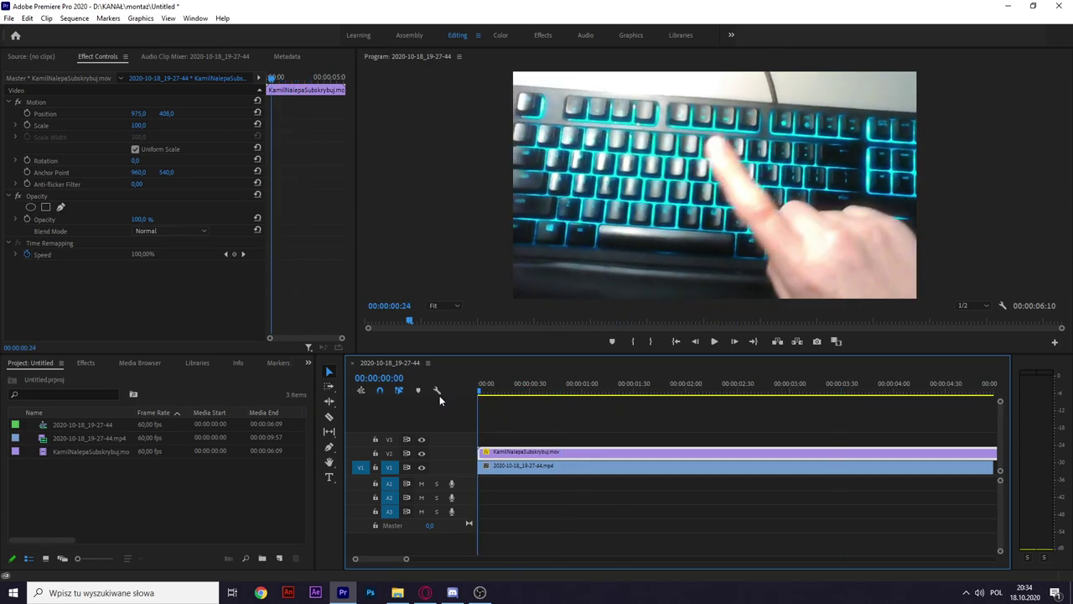
Turn on Position keyframing and set the overlay's Y to 453, adjusting it over the first steps
{"action": "left_click", "coordinate": [27, 115]}
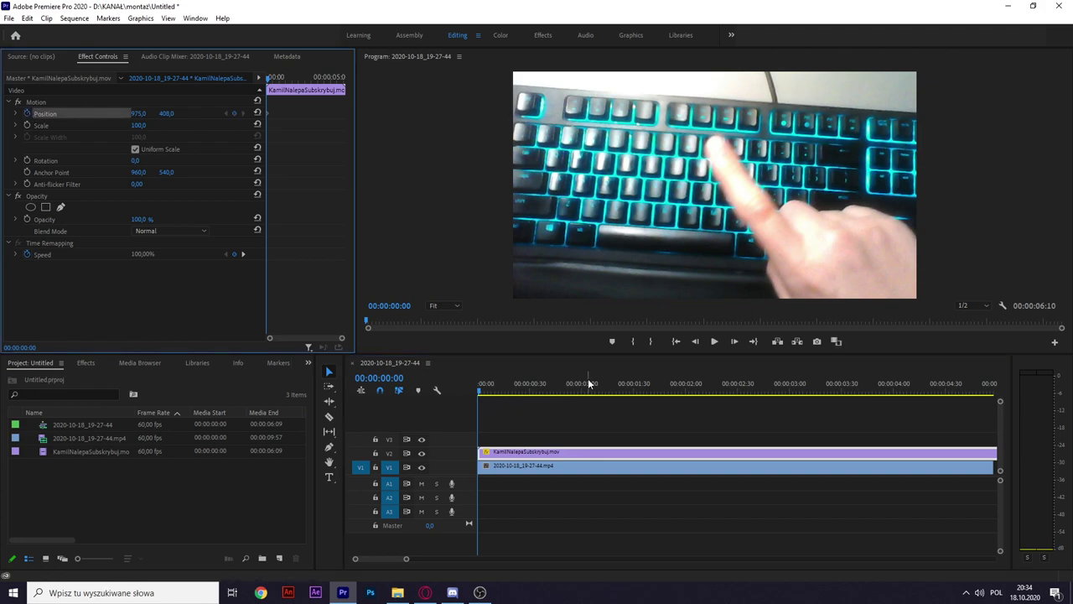
{"action": "key", "text": "shift+Right"}
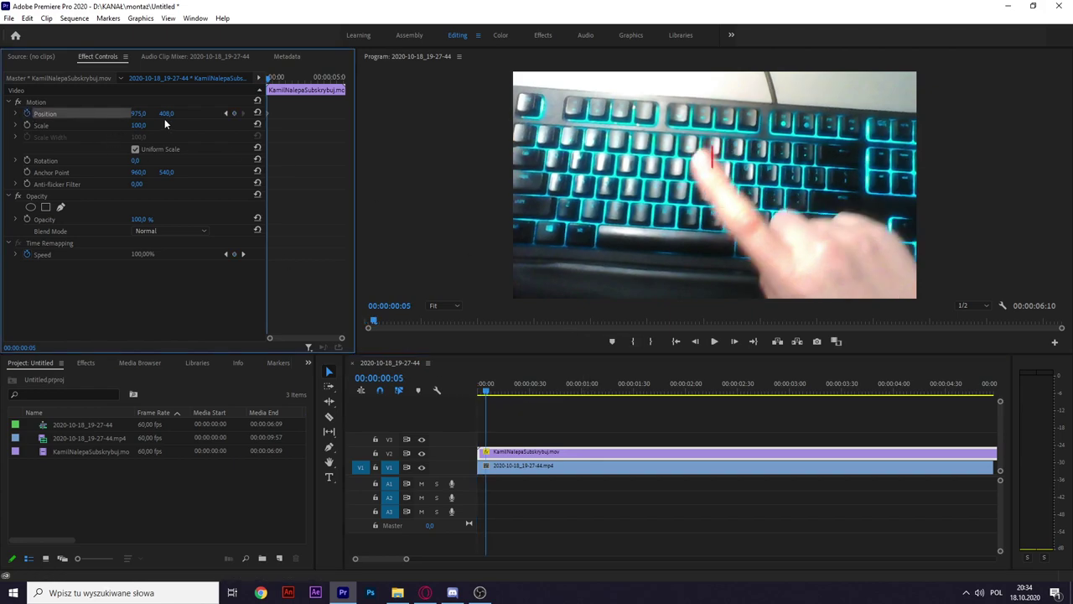
{"action": "type", "text": "453"}
{"action": "left_click", "coordinate": [197, 133]}
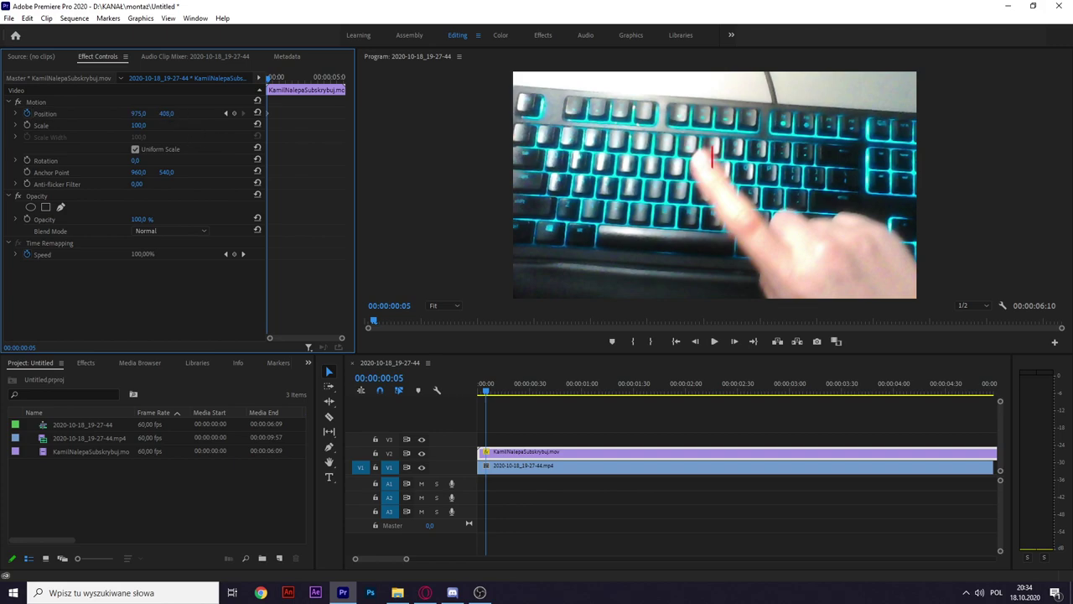
{"action": "left_click_drag", "start_coordinate": [141, 117], "coordinate": [181, 113]}
{"action": "key", "text": "shift+Right"}
{"action": "mouse_move", "coordinate": [169, 113]}
{"action": "left_mouse_down"}
{"action": "mouse_move", "coordinate": [214, 113]}
{"action": "mouse_move", "coordinate": [176, 113]}
{"action": "left_mouse_up"}
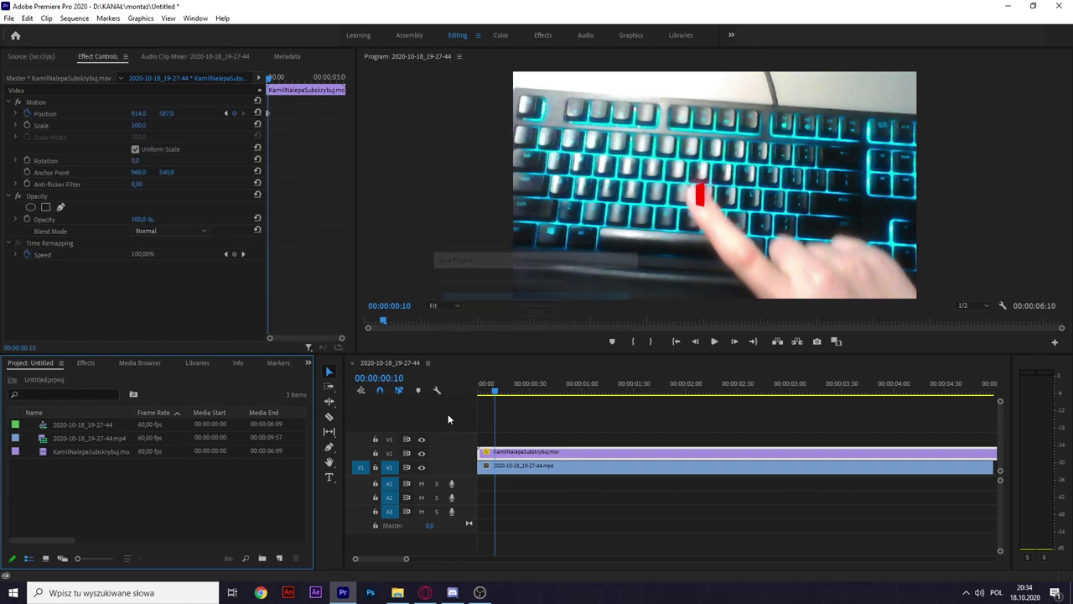
Step the playhead back and forward through the frames to check the motion so far
{"action": "left_click", "coordinate": [302, 279]}
{"action": "key", "text": "Right"}
{"action": "key", "text": "Right"}
{"action": "key", "text": "Right"}
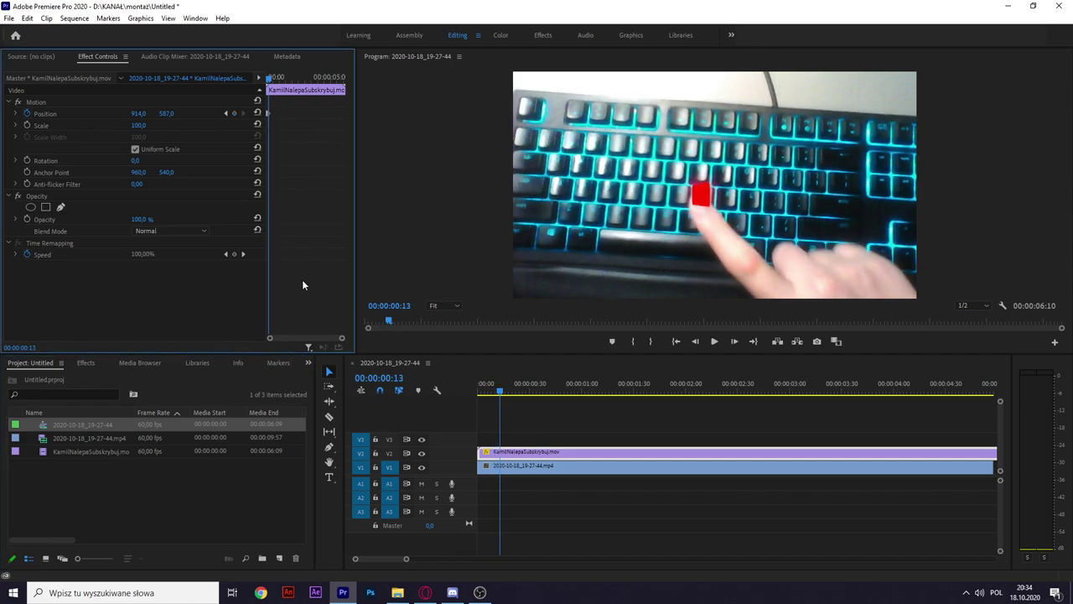
{"action": "key", "text": "Home"}
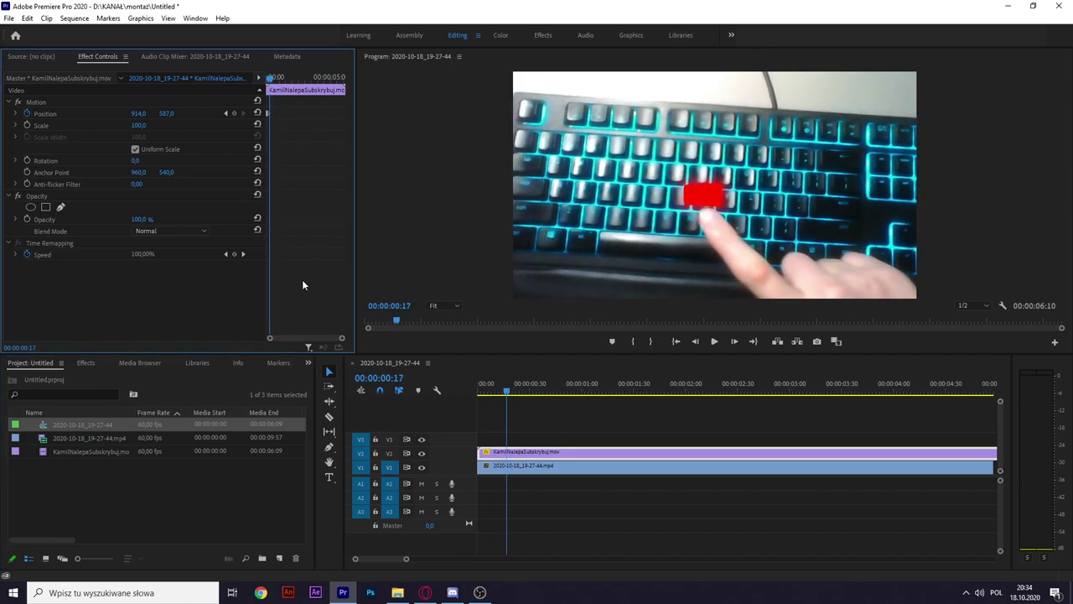
{"action": "key", "text": "Right"}
{"action": "key", "text": "Right"}
{"action": "key", "text": "Right"}
{"action": "key", "text": "Right"}
{"action": "key", "text": "Right"}
{"action": "key", "text": "Right"}
{"action": "key", "text": "Right"}
{"action": "key", "text": "Right"}
{"action": "key", "text": "Right"}
{"action": "key", "text": "Right"}
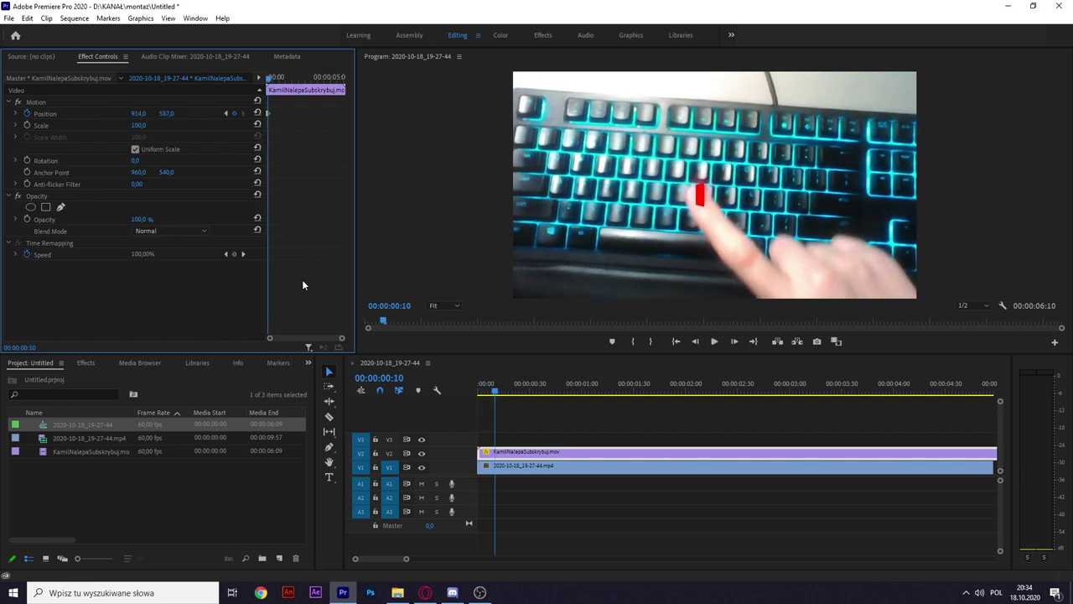
{"action": "key", "text": "Right"}
{"action": "key", "text": "Right"}
{"action": "key", "text": "Right"}
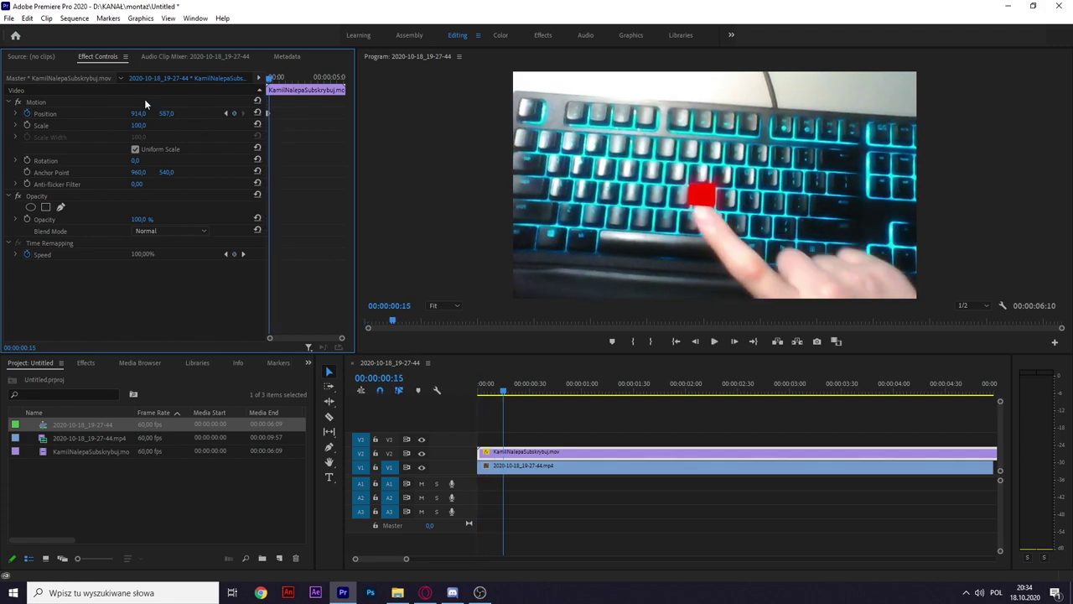
Keyframe the overlay down and right onto the finger at successive frame steps
{"action": "key", "text": "Right"}
{"action": "key", "text": "Right"}
{"action": "key", "text": "Right"}
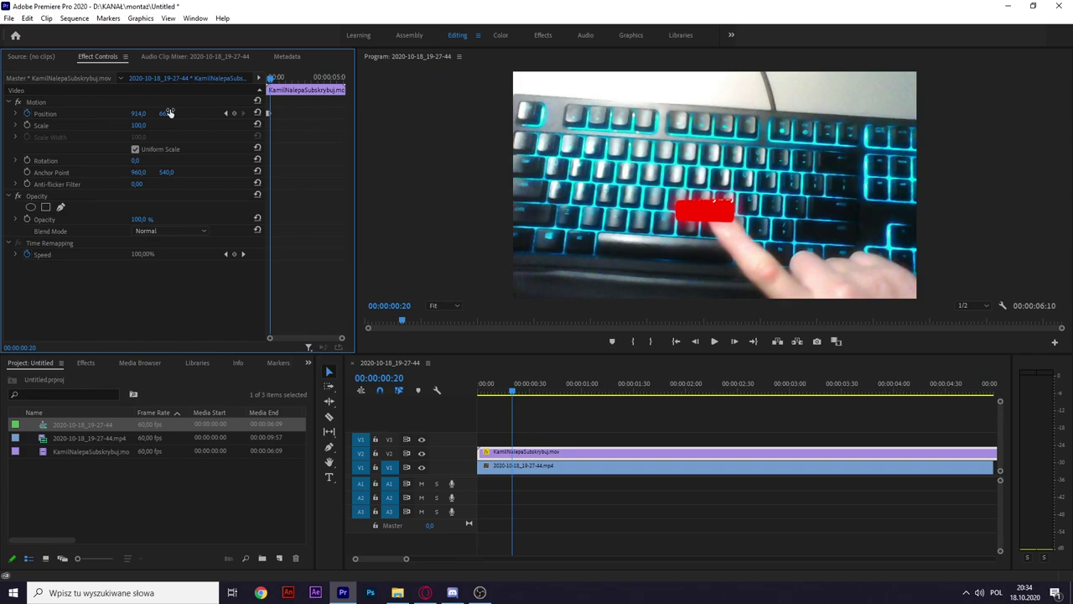
{"action": "left_click_drag", "start_coordinate": [169, 112], "coordinate": [211, 112]}
{"action": "key", "text": "Right"}
{"action": "key", "text": "Right"}
{"action": "key", "text": "Right"}
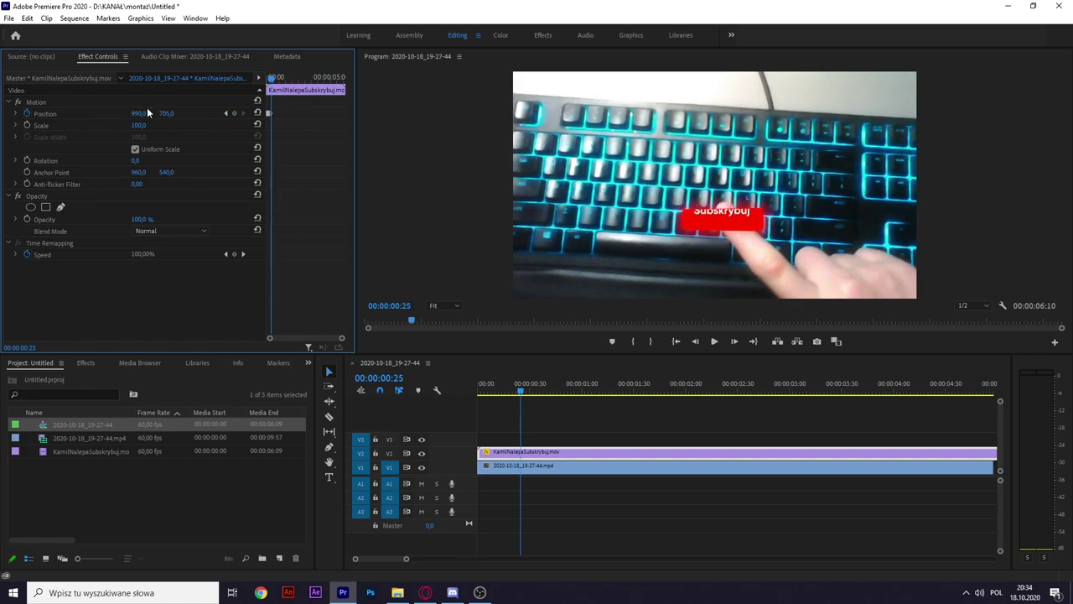
{"action": "mouse_move", "coordinate": [145, 112]}
{"action": "left_mouse_down"}
{"action": "mouse_move", "coordinate": [194, 112]}
{"action": "mouse_move", "coordinate": [148, 113]}
{"action": "left_mouse_up"}
{"action": "key", "text": "Right"}
{"action": "key", "text": "Right"}
{"action": "key", "text": "Right"}
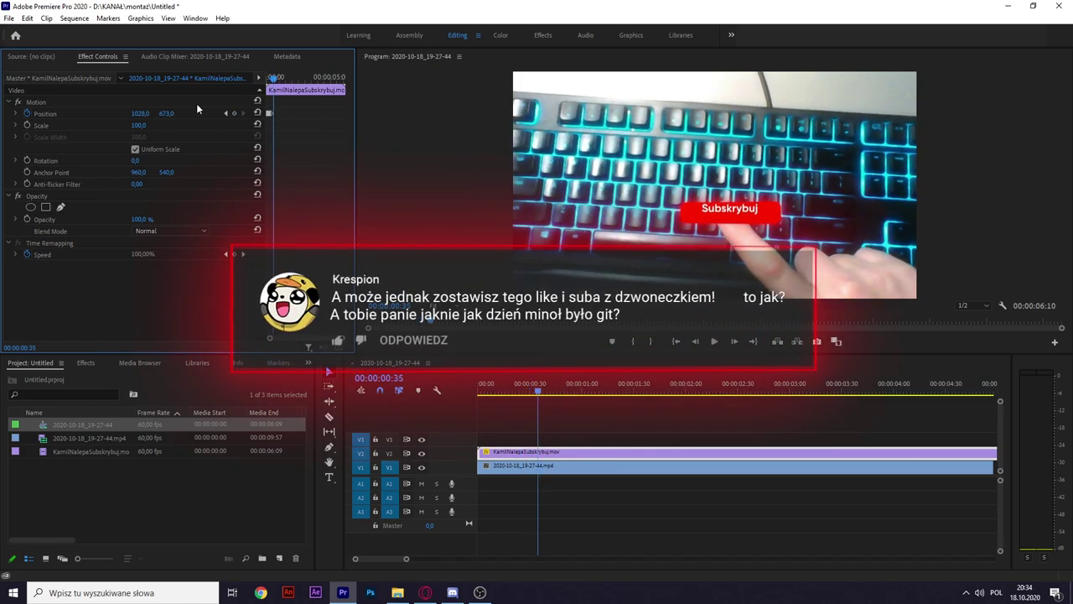
{"action": "key", "text": "Right"}
{"action": "key", "text": "Right"}
{"action": "key", "text": "Right"}
{"action": "left_click_drag", "start_coordinate": [176, 114], "coordinate": [293, 113]}
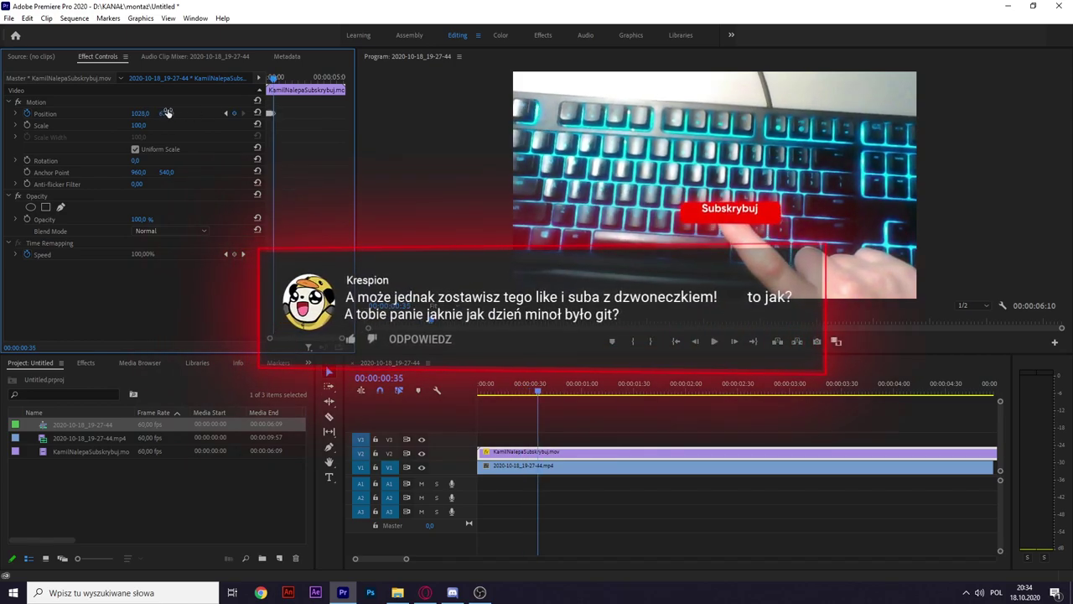
{"action": "key", "text": "Right"}
{"action": "key", "text": "Right"}
{"action": "key", "text": "Right"}
{"action": "left_click_drag", "start_coordinate": [166, 113], "coordinate": [46, 113]}
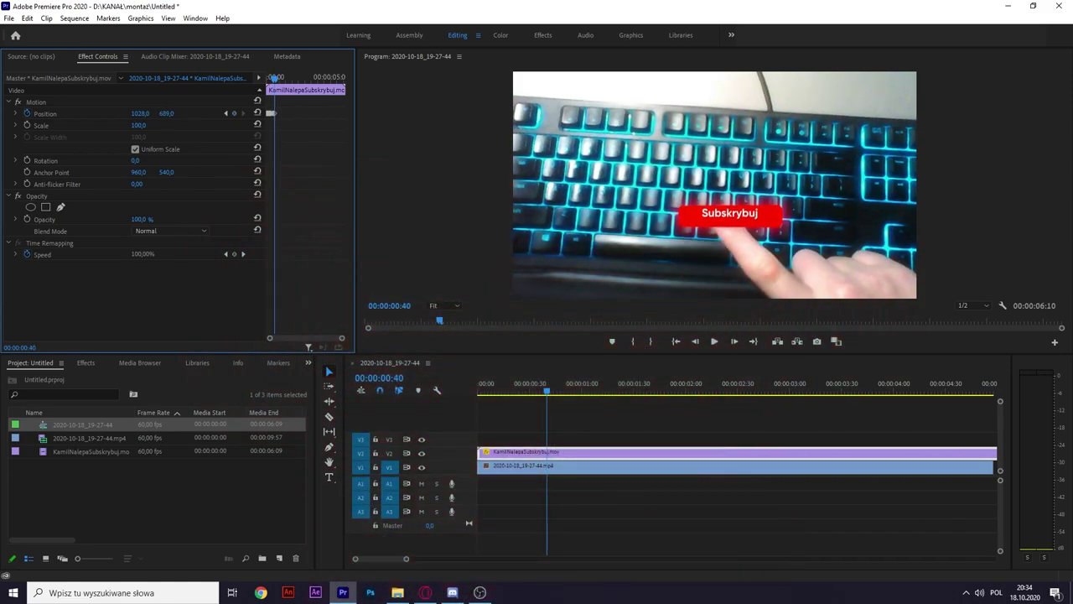
{"action": "key", "text": "Right"}
{"action": "key", "text": "Right"}
{"action": "key", "text": "Right"}
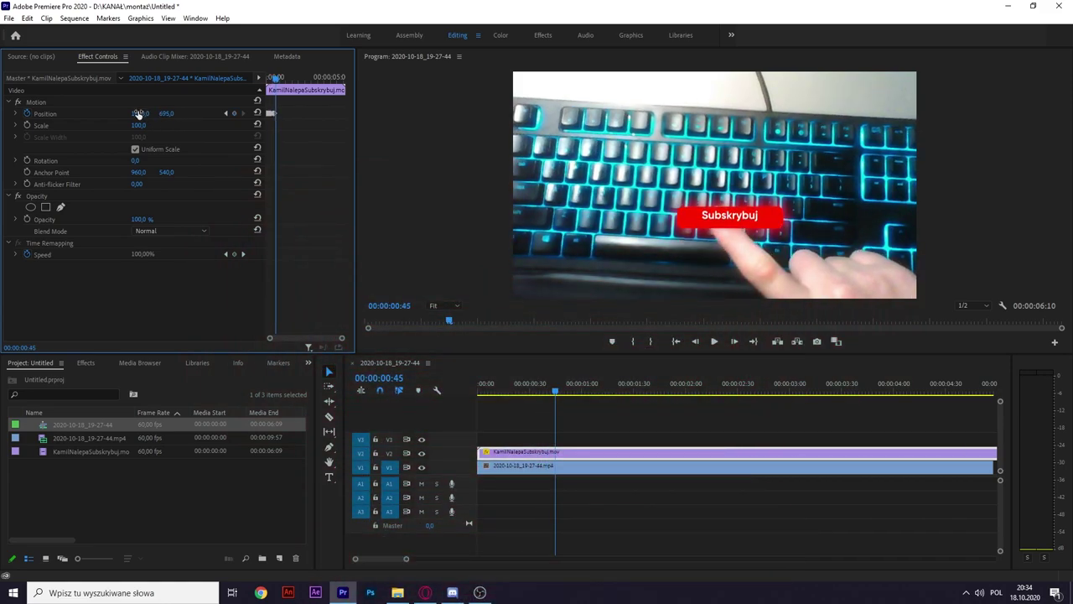
{"action": "left_click_drag", "start_coordinate": [139, 113], "coordinate": [135, 113]}
Continue five-frame keyframes, moving the overlay left then up to 1070,0 / 290,0 with the fingertip
{"action": "key", "text": "shift+Right"}
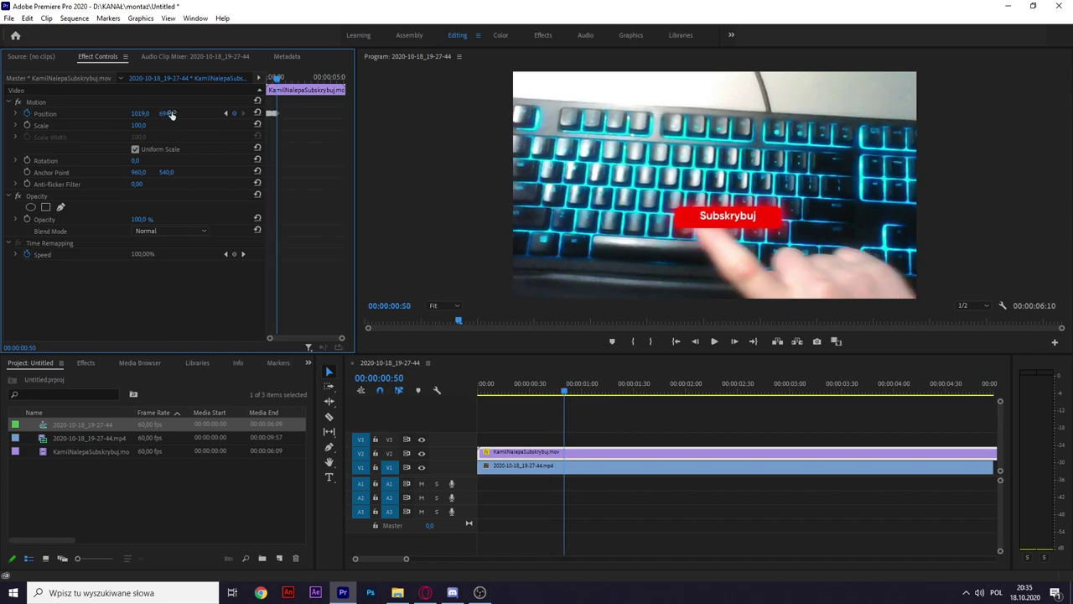
{"action": "left_click_drag", "start_coordinate": [727, 216], "coordinate": [714, 215]}
{"action": "key", "text": "shift+Right"}
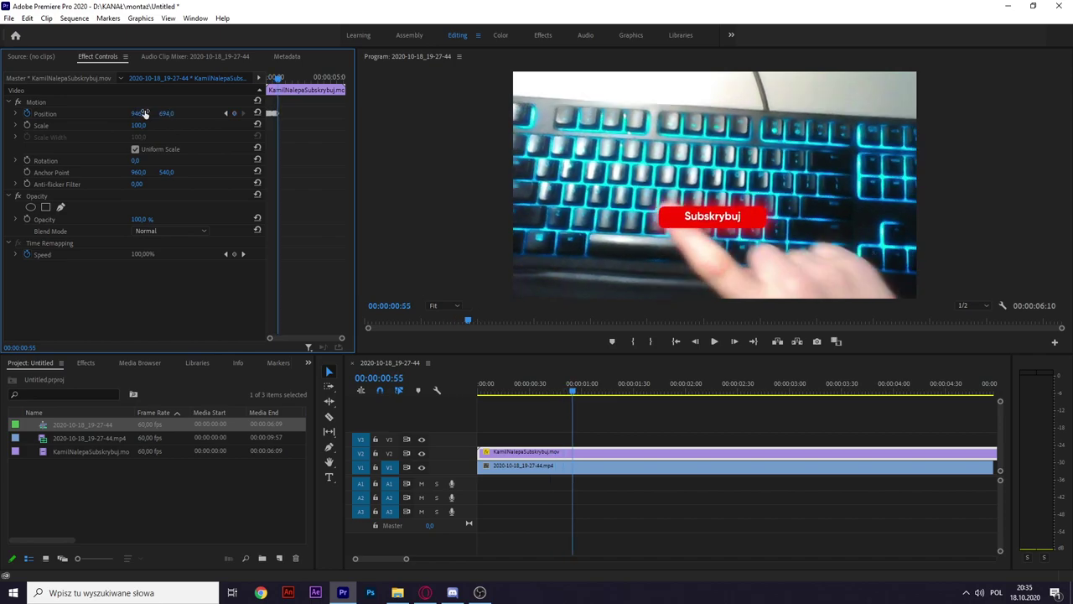
{"action": "left_click_drag", "start_coordinate": [144, 115], "coordinate": [109, 115]}
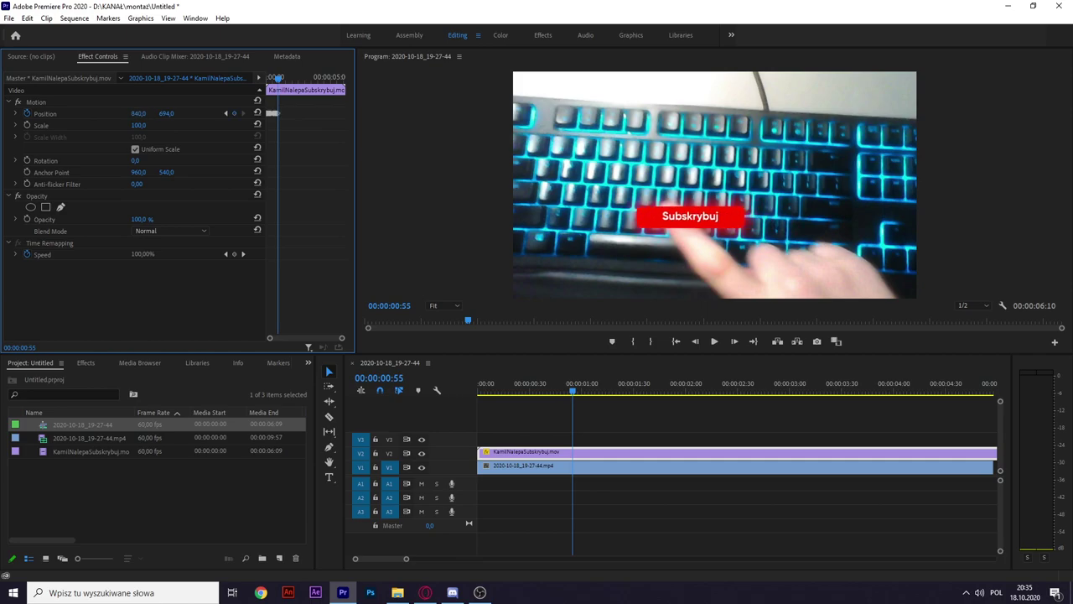
{"action": "key", "text": "shift+Right"}
{"action": "left_click_drag", "start_coordinate": [178, 113], "coordinate": [139, 114]}
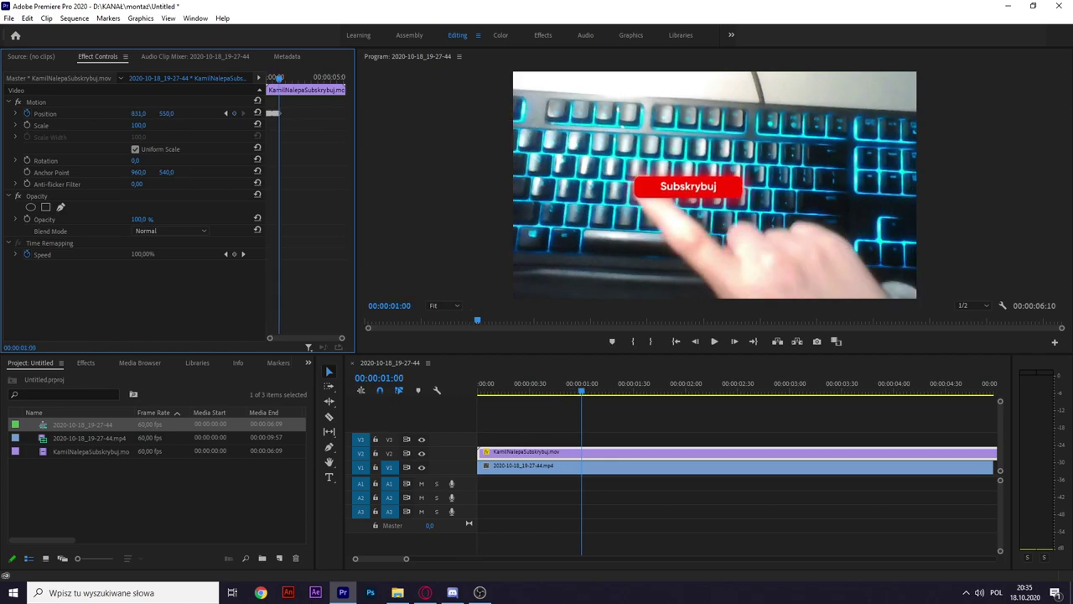
{"action": "key", "text": "shift+Right"}
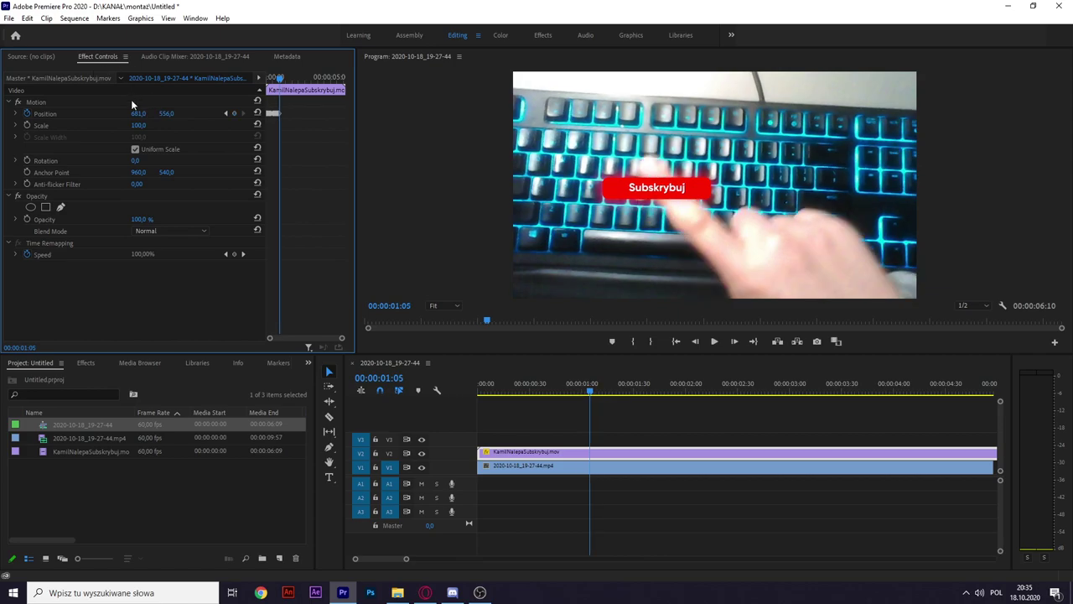
{"action": "mouse_move", "coordinate": [167, 113]}
{"action": "left_mouse_down"}
{"action": "mouse_move", "coordinate": [188, 114]}
{"action": "mouse_move", "coordinate": [177, 114]}
{"action": "left_mouse_up"}
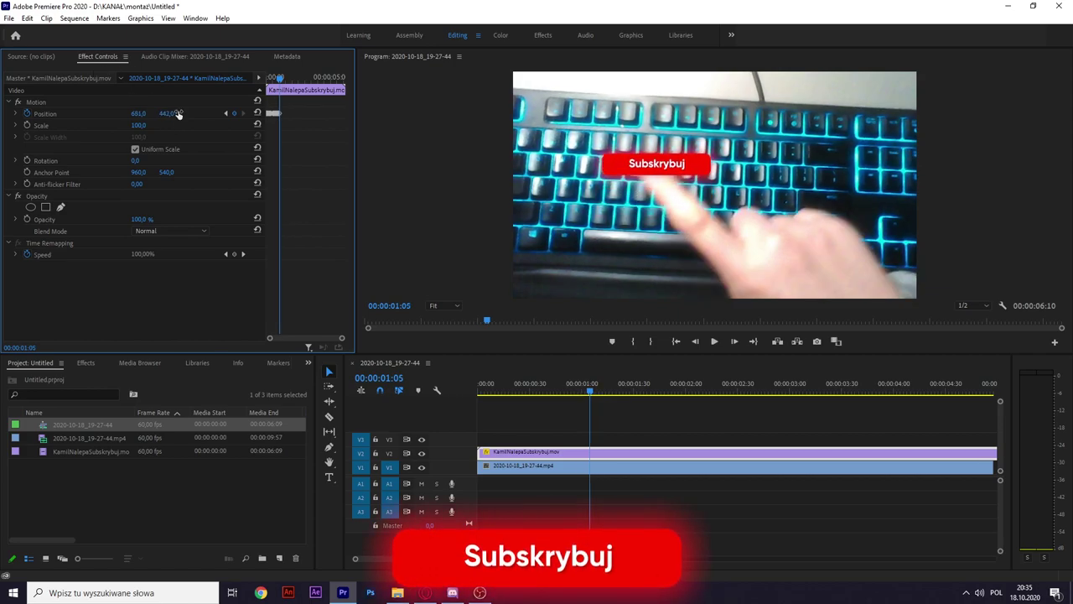
{"action": "key", "text": "shift+Right"}
{"action": "mouse_move", "coordinate": [157, 113]}
{"action": "left_mouse_down"}
{"action": "mouse_move", "coordinate": [144, 113]}
{"action": "mouse_move", "coordinate": [178, 113]}
{"action": "left_mouse_up"}
Keyframe the overlay lower and further left at successive five-frame steps to follow the finger
{"action": "key", "text": "shift+Right"}
{"action": "key", "text": "shift+Right"}
{"action": "key", "text": "shift+Right"}
{"action": "key", "text": "shift+Right"}
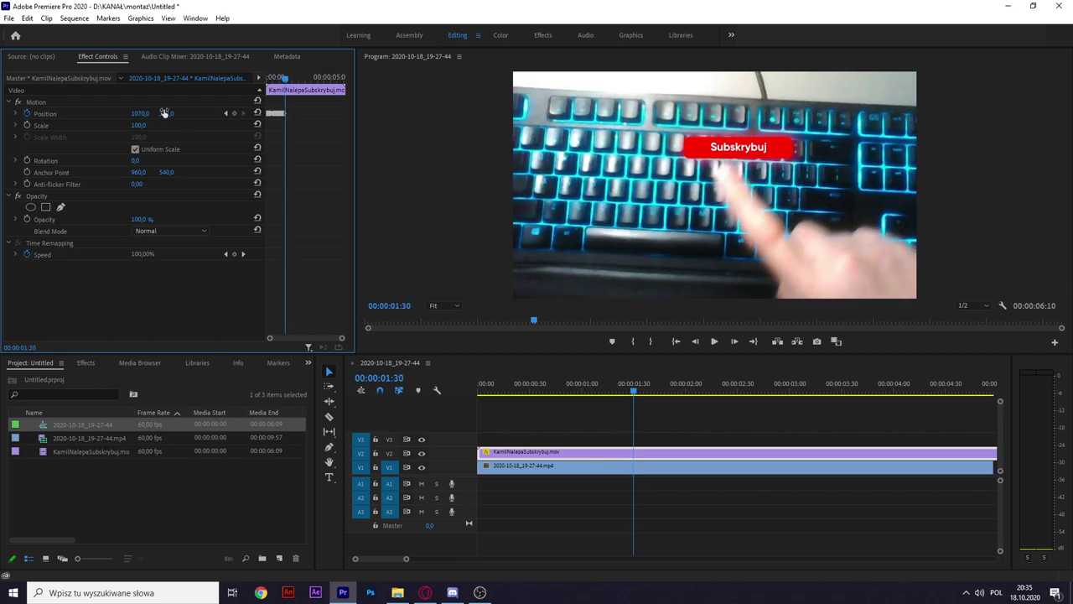
{"action": "left_click_drag", "start_coordinate": [166, 113], "coordinate": [171, 113]}
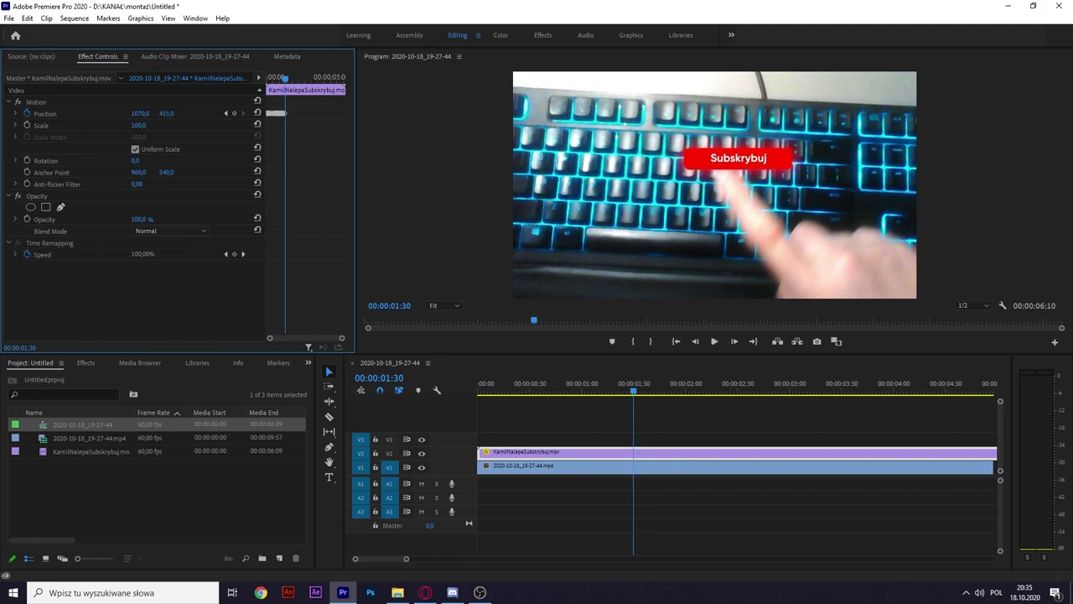
{"action": "key", "text": "shift+Right"}
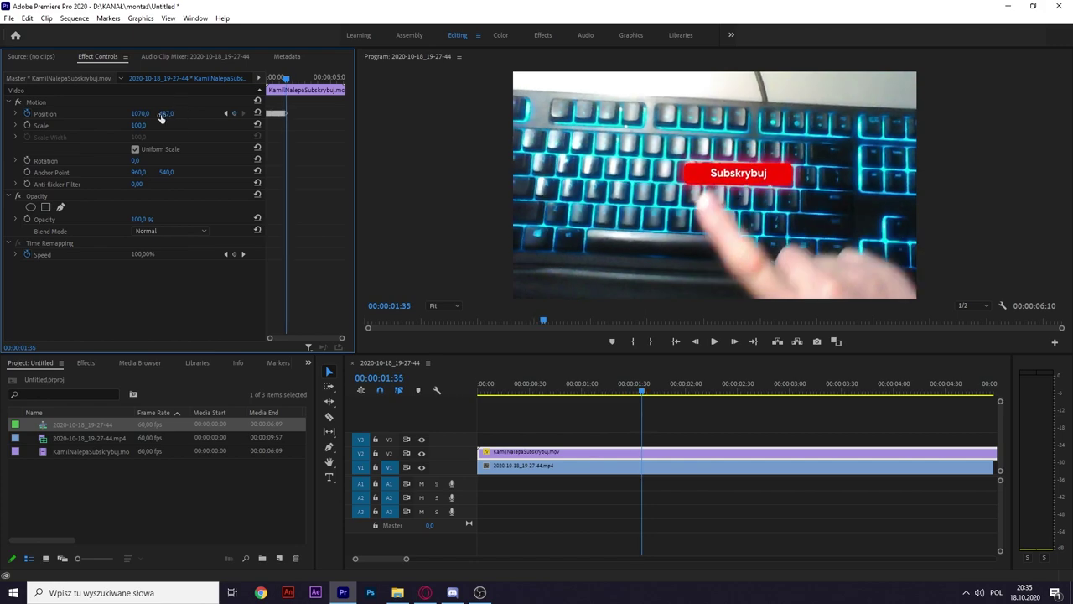
{"action": "left_click_drag", "start_coordinate": [168, 113], "coordinate": [173, 113]}
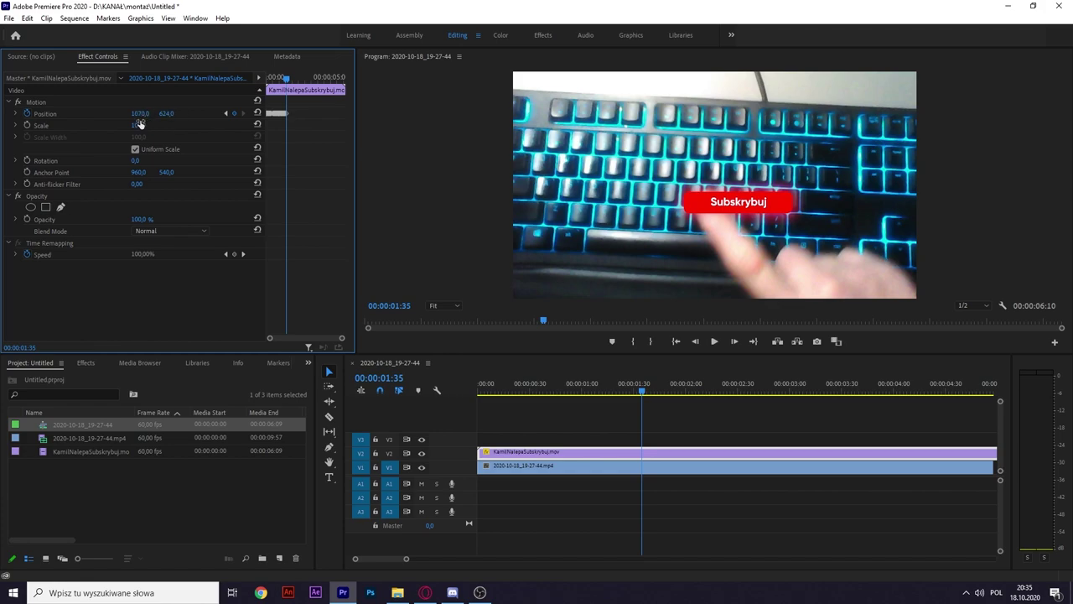
{"action": "left_click_drag", "start_coordinate": [143, 113], "coordinate": [137, 113]}
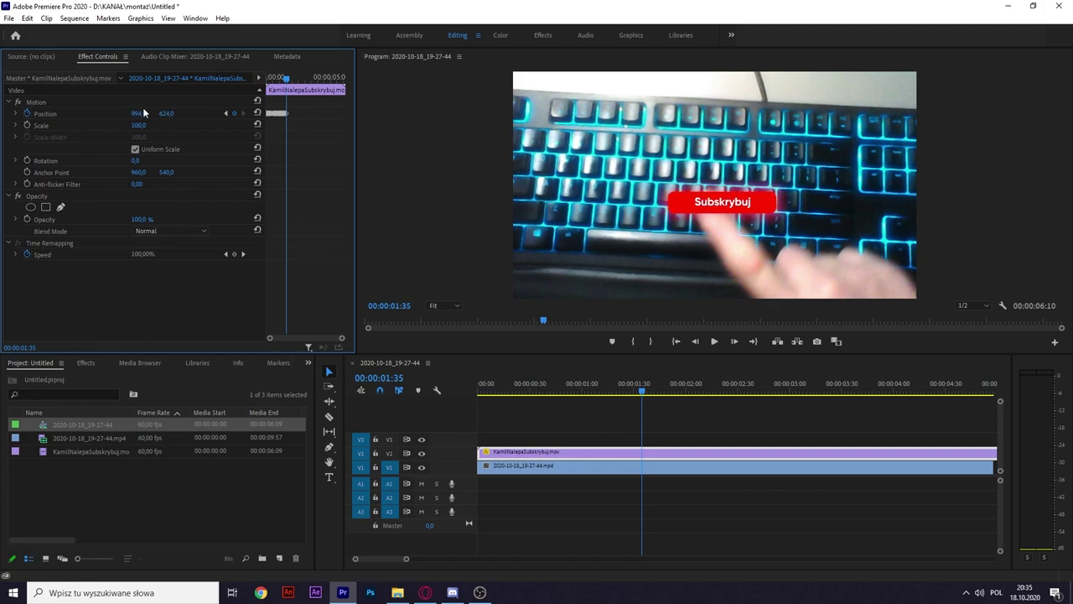
{"action": "key", "text": "shift+Right"}
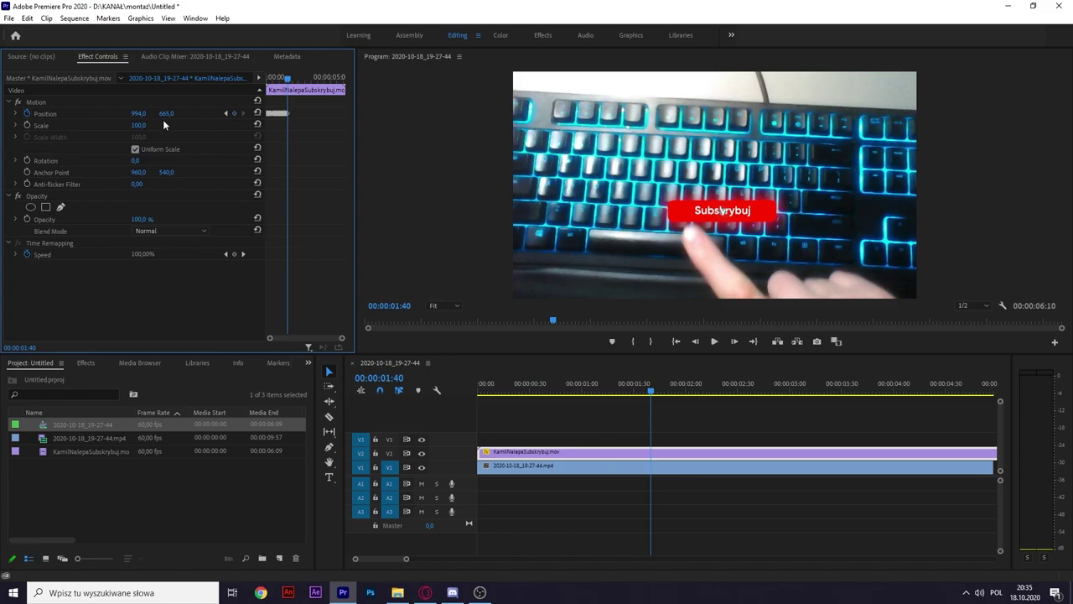
{"action": "mouse_move", "coordinate": [166, 114]}
{"action": "left_mouse_down"}
{"action": "mouse_move", "coordinate": [138, 113]}
{"action": "mouse_move", "coordinate": [190, 110]}
{"action": "mouse_move", "coordinate": [109, 113]}
{"action": "mouse_move", "coordinate": [216, 117]}
{"action": "left_mouse_up"}
Step ahead to 00:00:03:00 with the overlay at x 1273, dismissing a stray menu
{"action": "key", "text": "shift+Right"}
{"action": "key", "text": "shift+Right"}
{"action": "key", "text": "shift+Right"}
{"action": "key", "text": "shift+Right"}
{"action": "key", "text": "shift+Right"}
{"action": "key", "text": "shift+Right"}
{"action": "key", "text": "shift+Right"}
{"action": "key", "text": "shift+Right"}
{"action": "key", "text": "minus"}
{"action": "key", "text": "alt+space"}
{"action": "key", "text": "Escape"}
{"action": "key", "text": "shift+Right"}
{"action": "key", "text": "shift+Right"}
{"action": "key", "text": "shift+Right"}
{"action": "key", "text": "shift+Right"}
{"action": "key", "text": "shift+Right"}
{"action": "key", "text": "shift+Right"}
{"action": "key", "text": "shift+Right"}
{"action": "key", "text": "shift+Right"}
Keyframe the Subskrybujesz overlay right, left and down along the finger at five-frame steps
{"action": "key", "text": "shift+Right"}
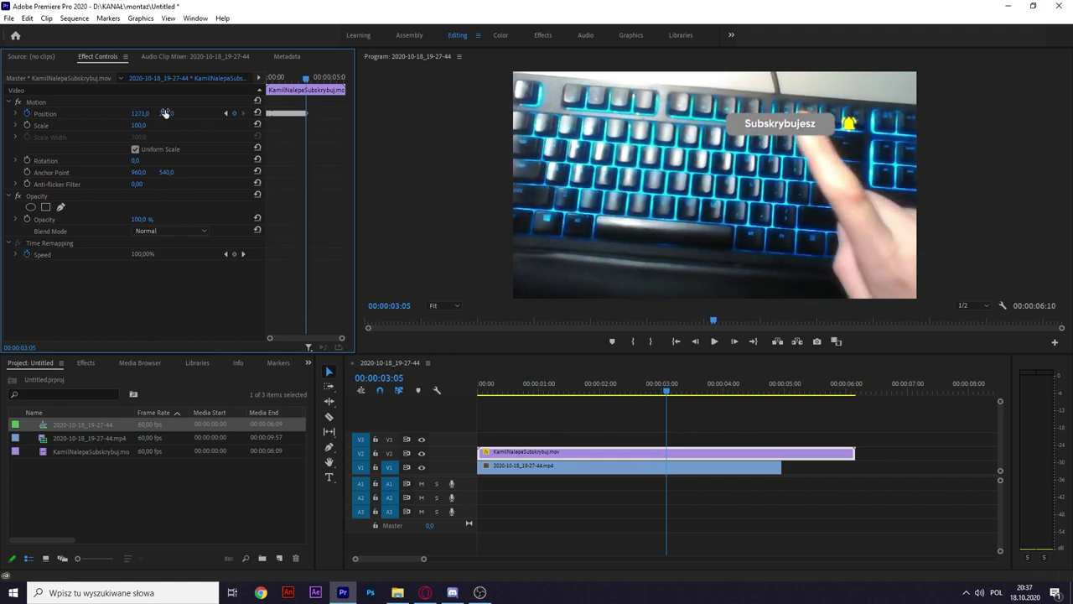
{"action": "left_click_drag", "start_coordinate": [139, 114], "coordinate": [176, 113]}
{"action": "key", "text": "shift+Right"}
{"action": "key", "text": "shift+Right"}
{"action": "key", "text": "shift+Right"}
{"action": "mouse_move", "coordinate": [152, 113]}
{"action": "left_mouse_down"}
{"action": "mouse_move", "coordinate": [143, 113]}
{"action": "mouse_move", "coordinate": [178, 113]}
{"action": "mouse_move", "coordinate": [135, 113]}
{"action": "mouse_move", "coordinate": [173, 113]}
{"action": "left_mouse_up"}
{"action": "key", "text": "shift+Right"}
{"action": "key", "text": "shift+Right"}
{"action": "key", "text": "shift+Right"}
{"action": "key", "text": "shift+Right"}
{"action": "key", "text": "shift+Right"}
{"action": "key", "text": "shift+Right"}
{"action": "key", "text": "shift+Right"}
{"action": "key", "text": "shift+Right"}
{"action": "key", "text": "shift+Right"}
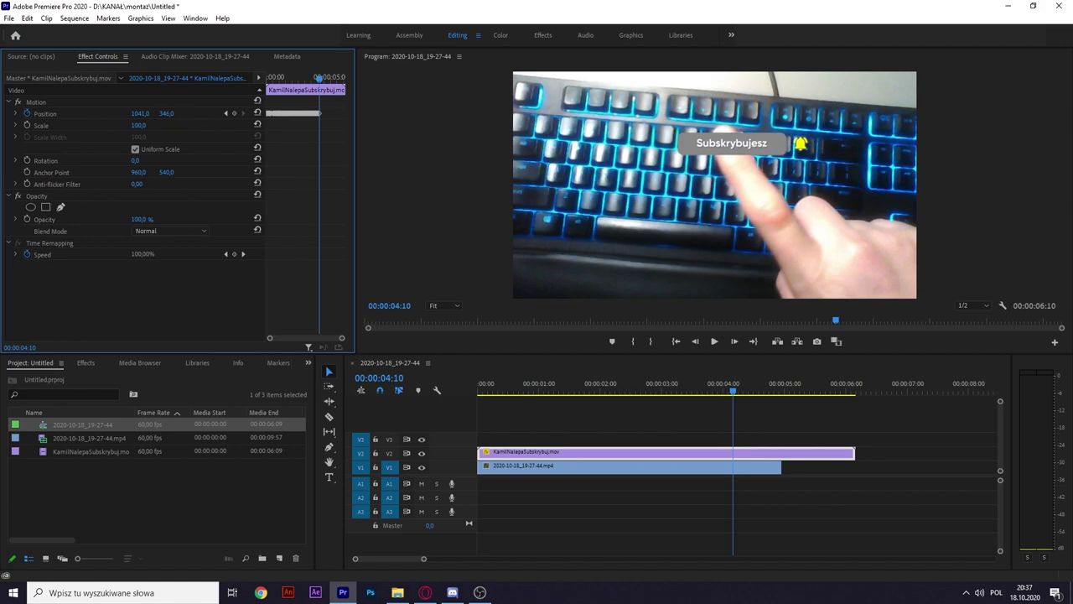
{"action": "key", "text": "shift+Right"}
{"action": "left_click_drag", "start_coordinate": [781, 174], "coordinate": [768, 174]}
{"action": "key", "text": "shift+Right"}
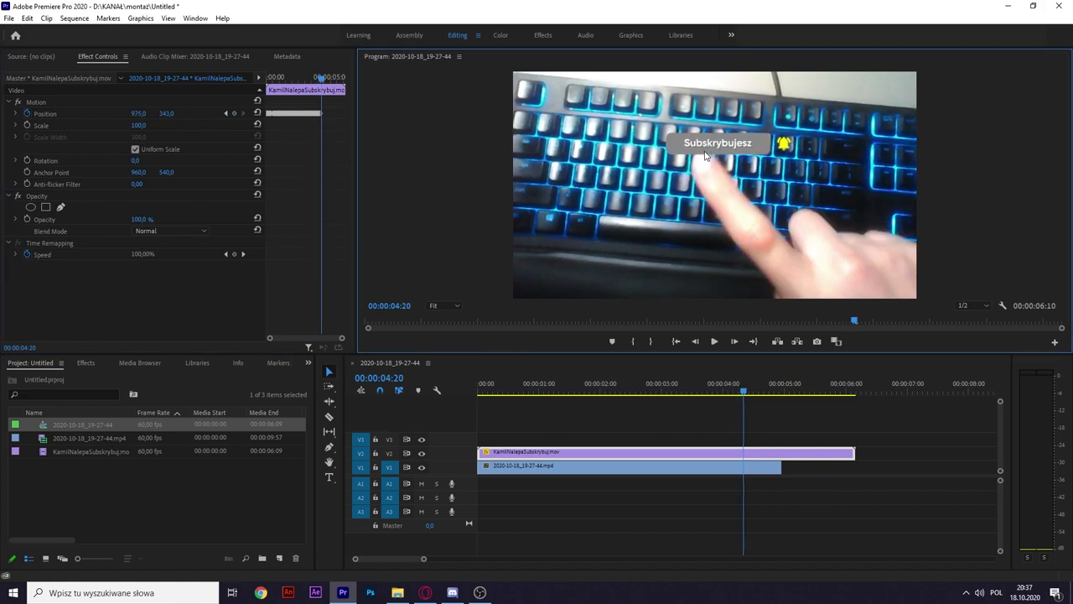
{"action": "key", "text": "shift+Right"}
{"action": "left_click_drag", "start_coordinate": [165, 114], "coordinate": [173, 113]}
{"action": "key", "text": "shift+Right"}
{"action": "key", "text": "shift+Right"}
{"action": "key", "text": "shift+Right"}
Frame by frame, lower the overlay until 00:00:04:44 at 1313,0 / 1056,0, off-screen
{"action": "key", "text": "Right"}
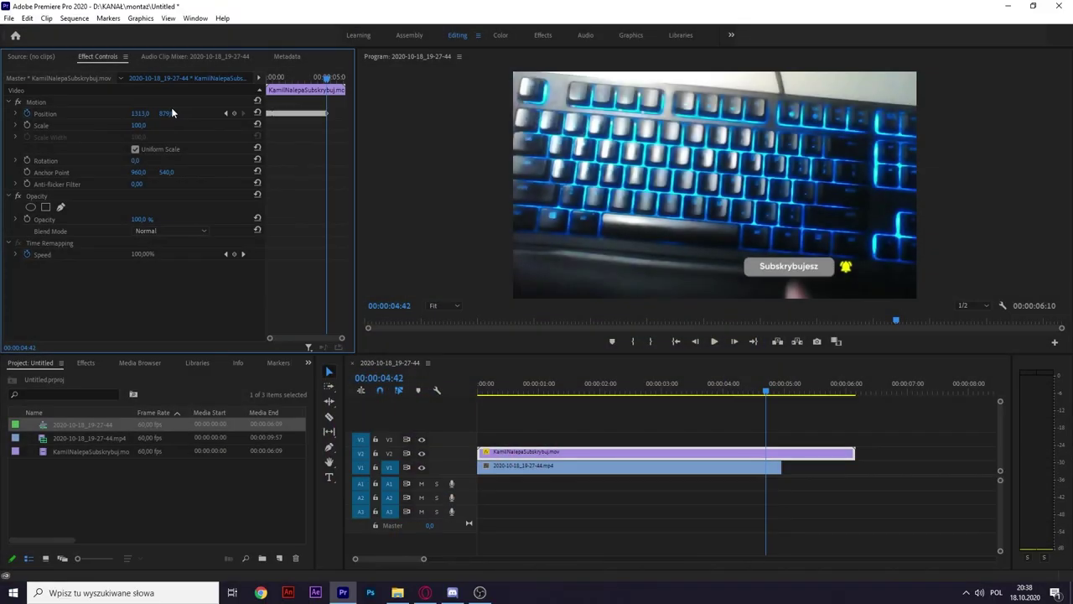
{"action": "mouse_move", "coordinate": [171, 111]}
{"action": "left_mouse_down"}
{"action": "mouse_move", "coordinate": [201, 112]}
{"action": "mouse_move", "coordinate": [171, 114]}
{"action": "left_mouse_up"}
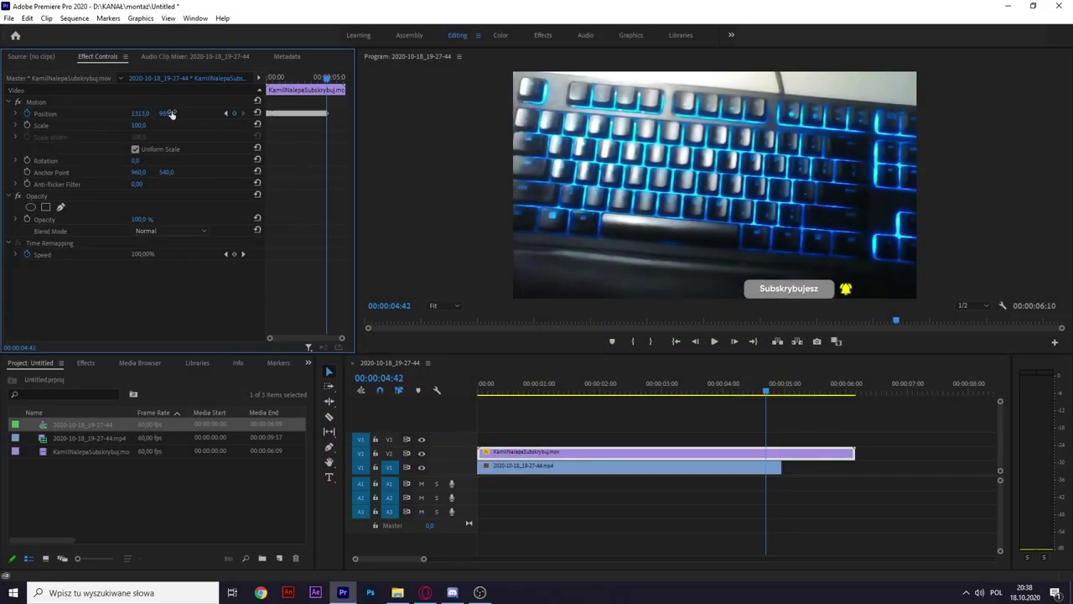
{"action": "key", "text": "Right"}
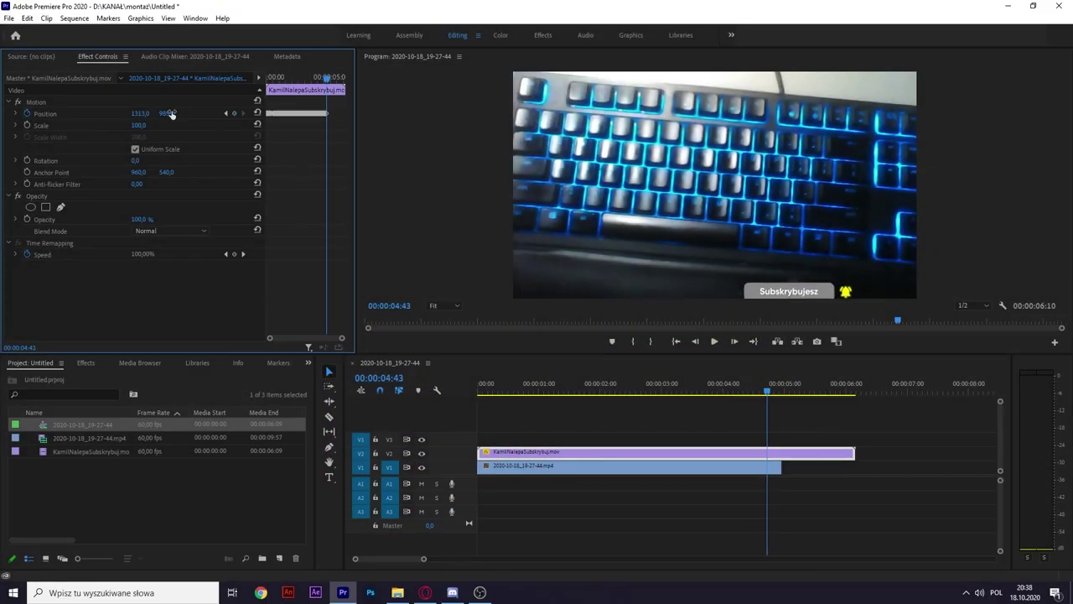
{"action": "left_click_drag", "start_coordinate": [171, 113], "coordinate": [171, 113]}
{"action": "key", "text": "Right"}
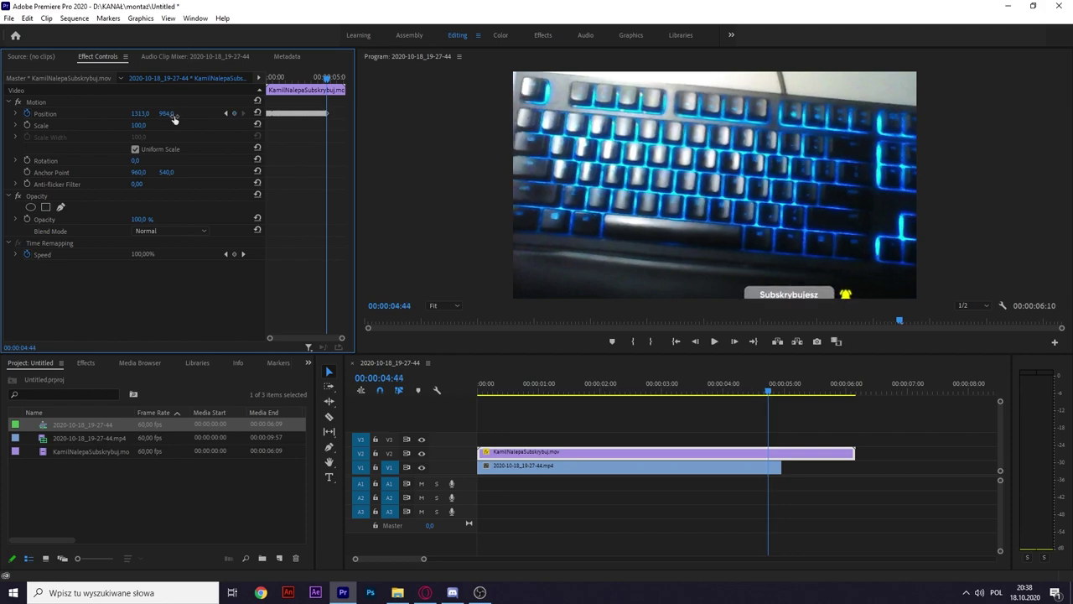
{"action": "left_click_drag", "start_coordinate": [172, 114], "coordinate": [185, 115]}
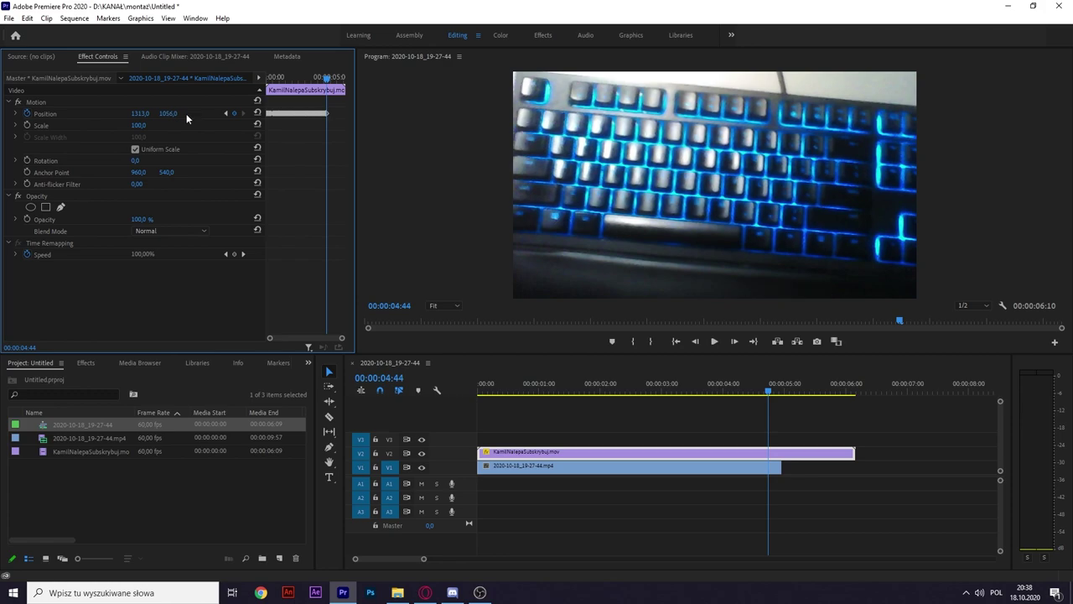
Deselect the clip, zoom the timeline out, and play the sequence from the start
{"action": "left_click", "coordinate": [787, 399]}
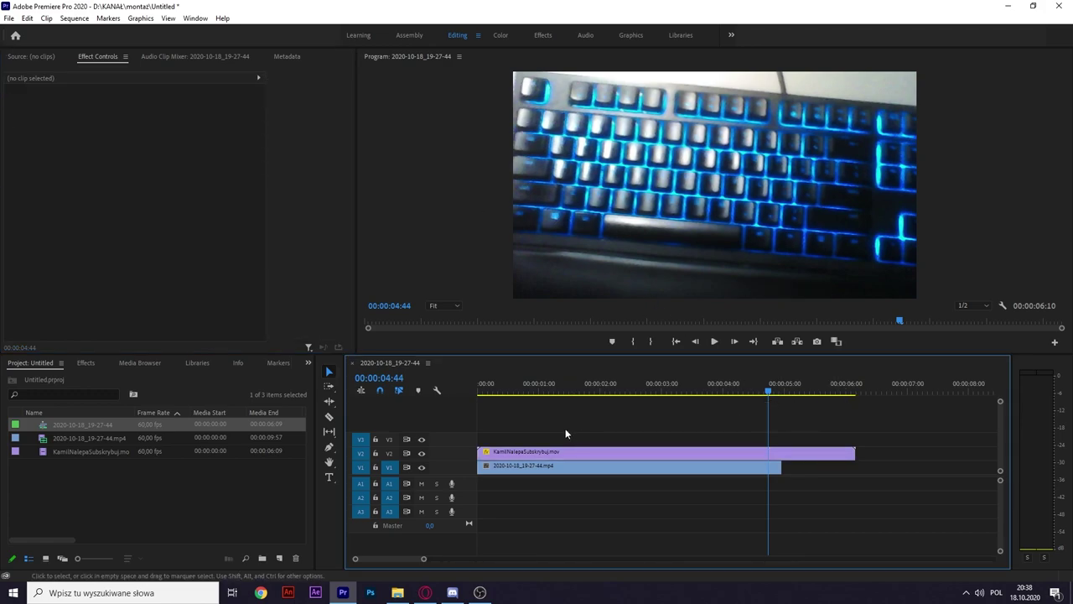
{"action": "key", "text": "minus"}
{"action": "key", "text": "minus"}
{"action": "key", "text": "Home"}
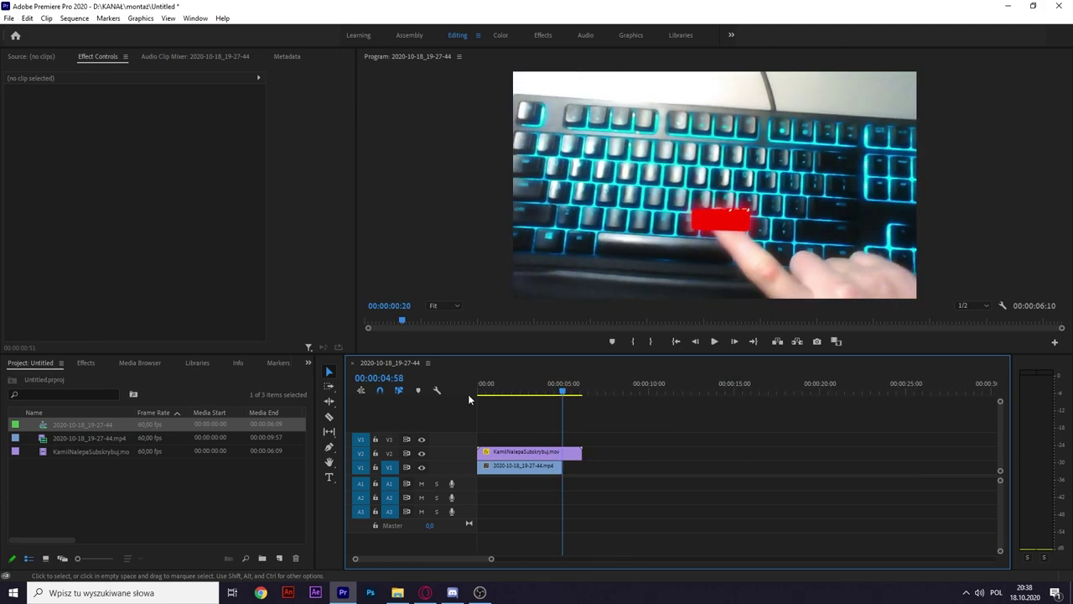
{"action": "key", "text": "space"}
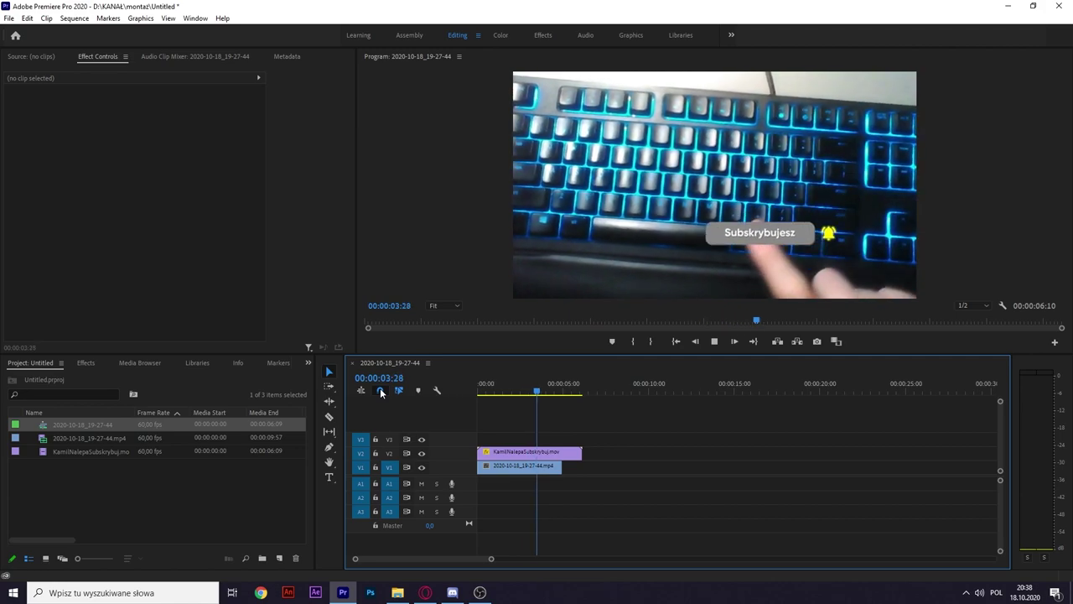
{"action": "key", "text": "space"}
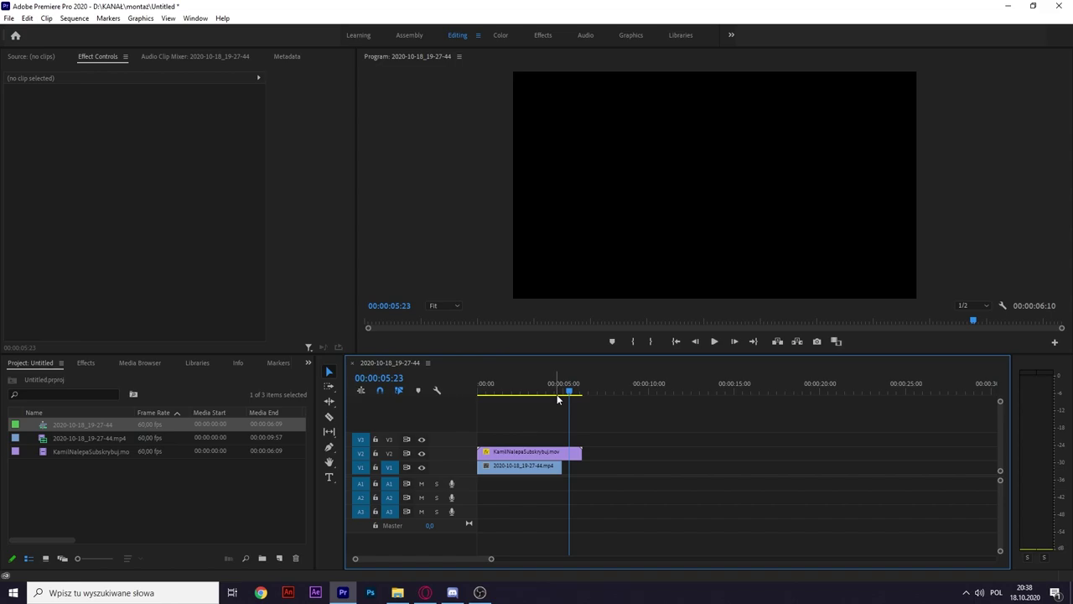
Return the playhead to the start and replay, pausing partway to inspect the overlay
{"action": "mouse_move", "coordinate": [570, 392]}
{"action": "left_mouse_down"}
{"action": "mouse_move", "coordinate": [470, 400]}
{"action": "mouse_move", "coordinate": [542, 389]}
{"action": "mouse_move", "coordinate": [408, 379]}
{"action": "left_mouse_up"}
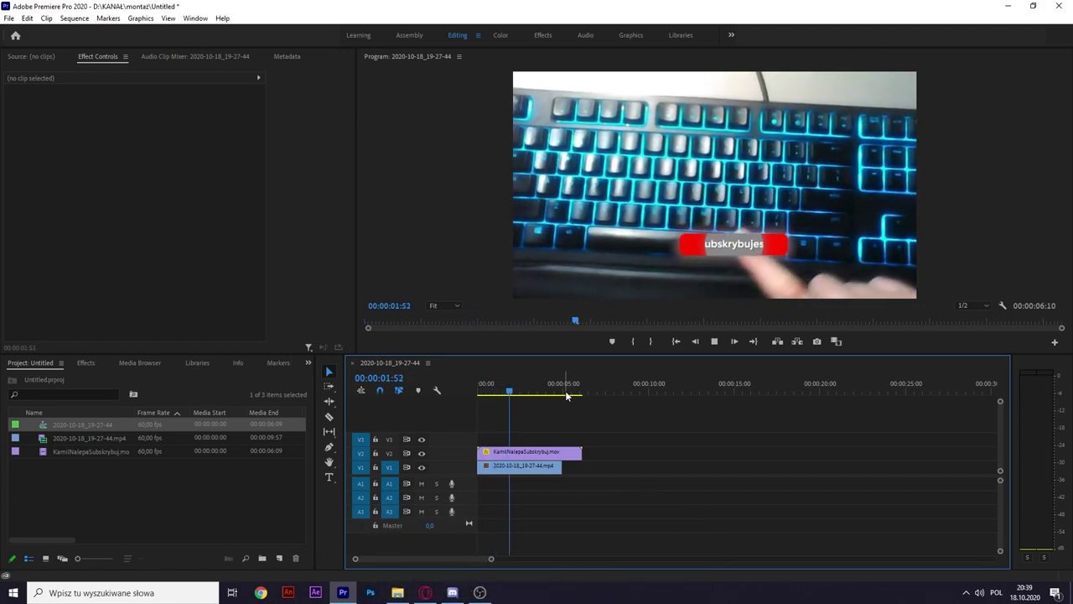
{"action": "key", "text": "space"}
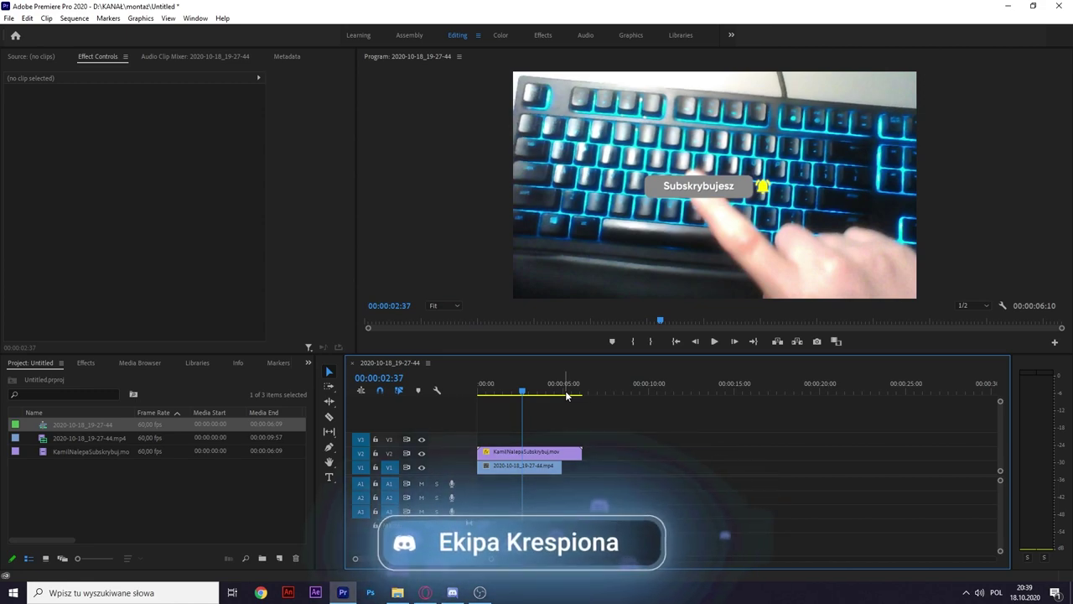
{"action": "key", "text": "space"}
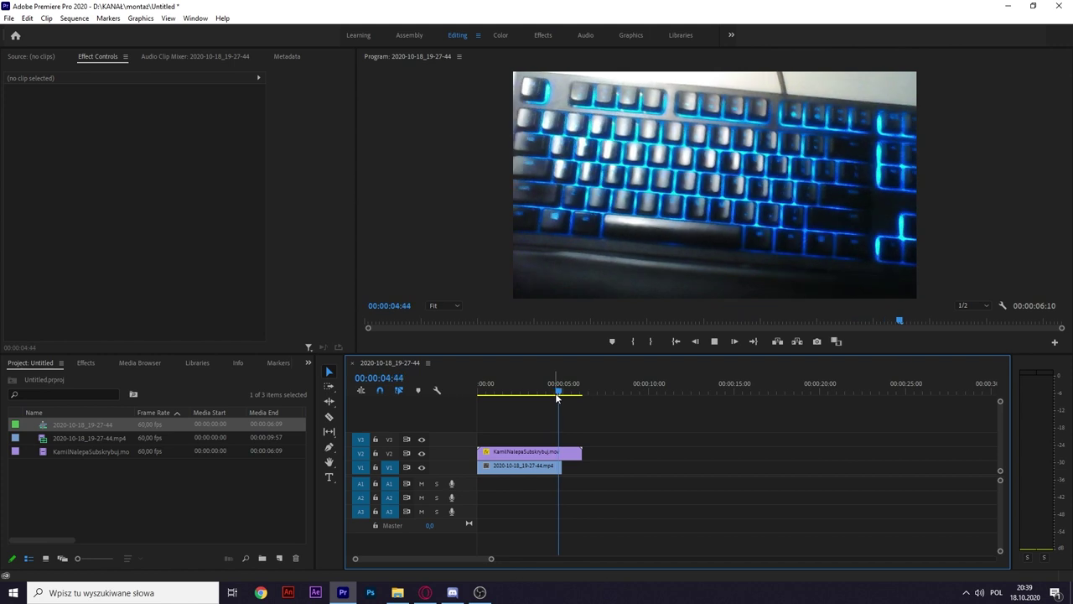
{"action": "key", "text": "space"}
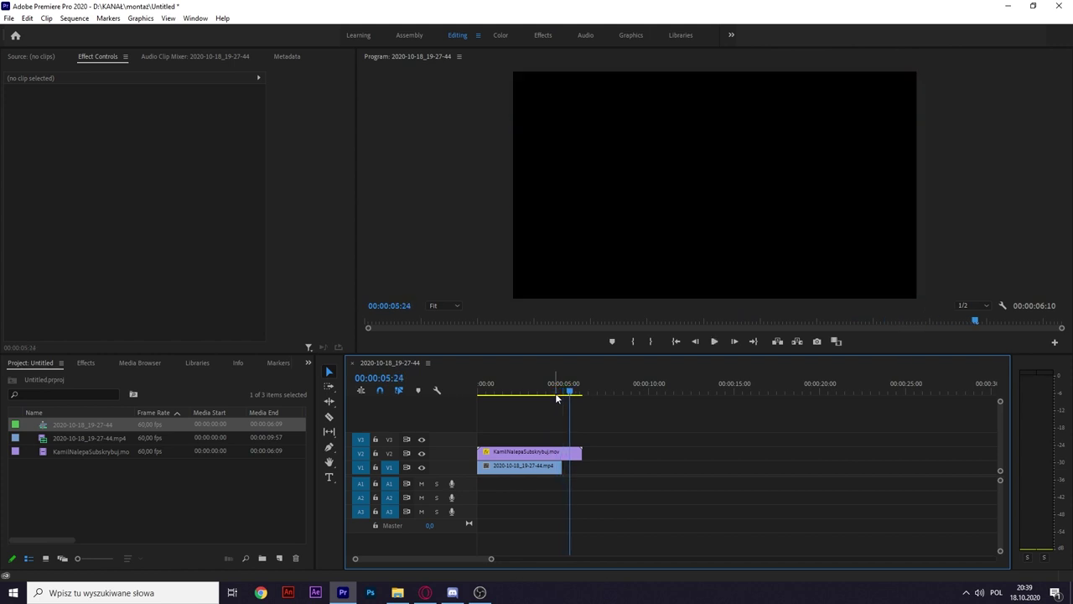